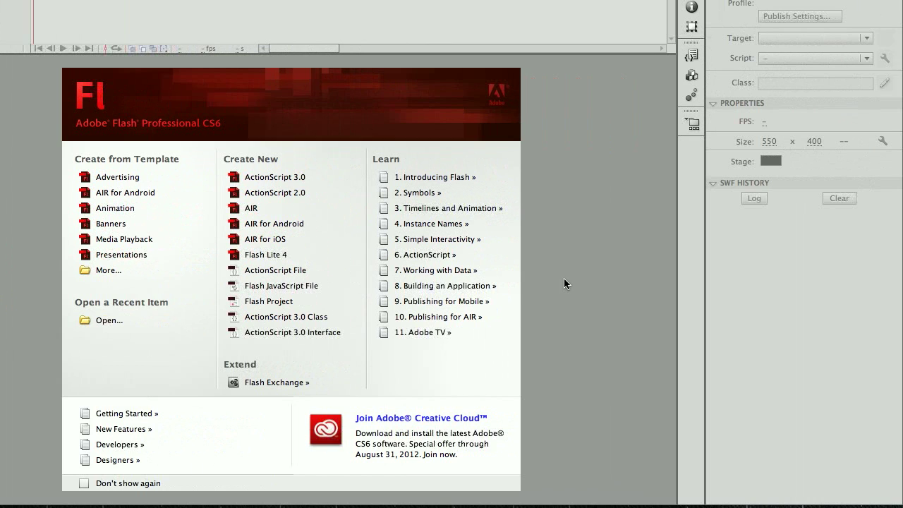
- In Illustrator, create a 960 x 560 px Web document named walk-temp in landscape orientation
mouse_move(411, 447)
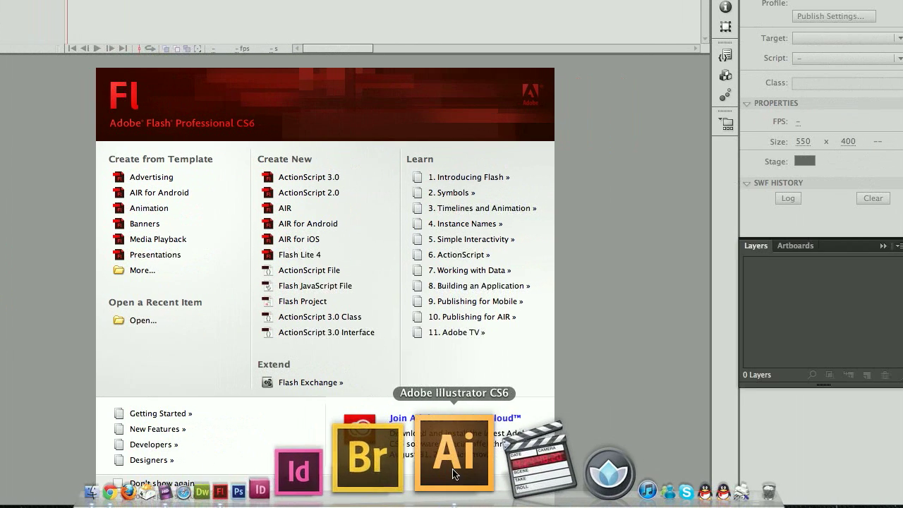
left_click(445, 448)
left_click(111, 8)
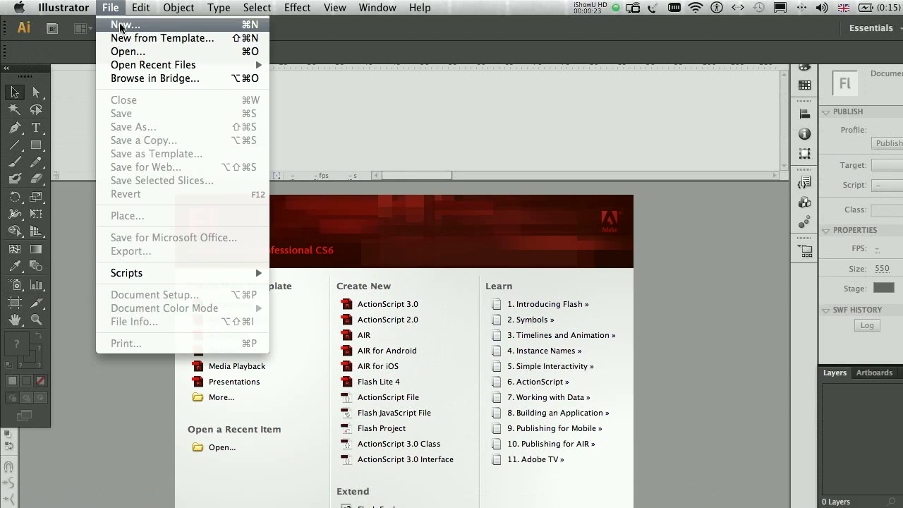
left_click(122, 26)
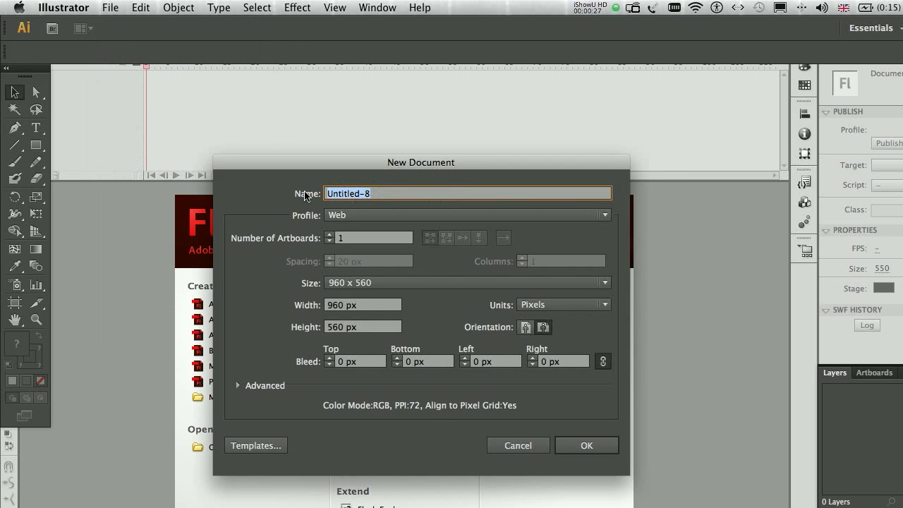
type("walk-temp")
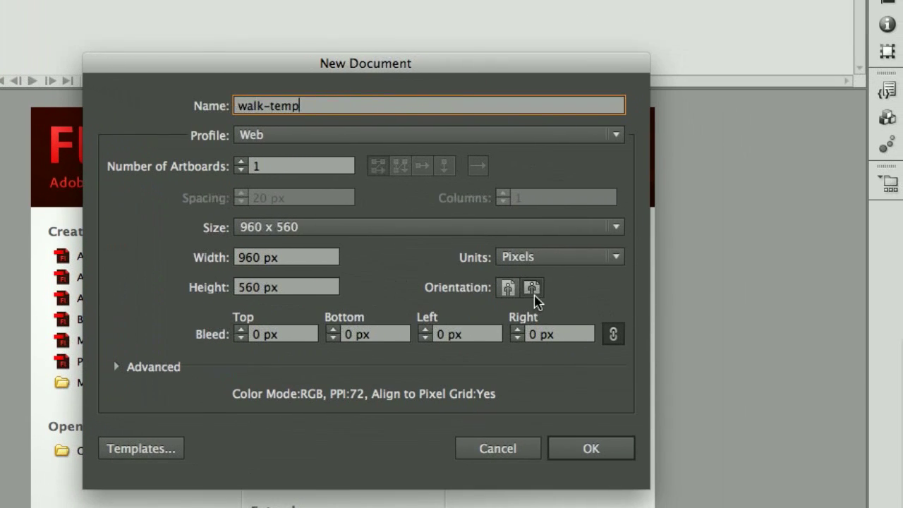
left_click(624, 337)
left_click(533, 289)
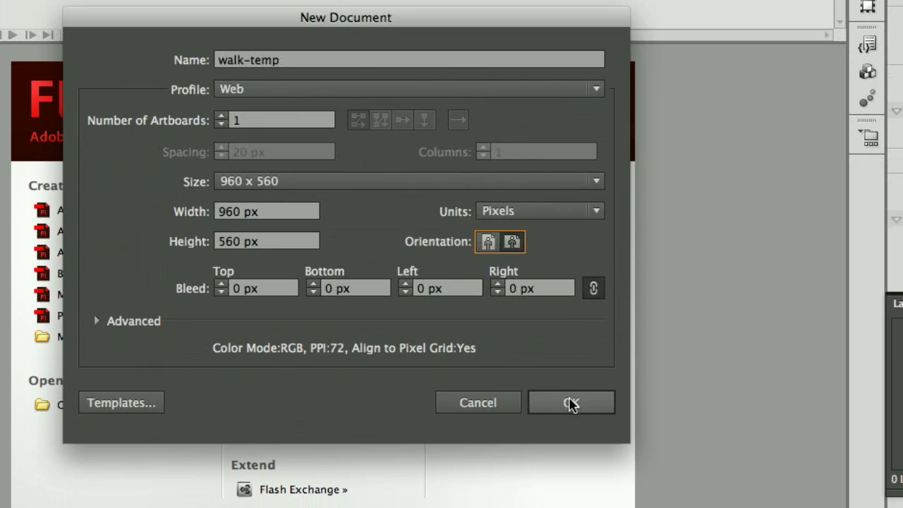
left_click(571, 403)
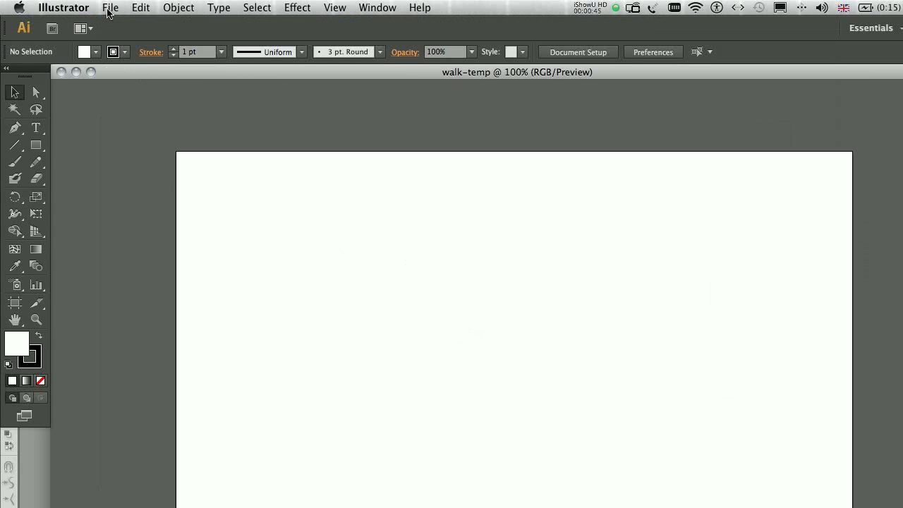
- Place walk_2_legs-side-.gif on the artboard as a linked image
left_click(110, 9)
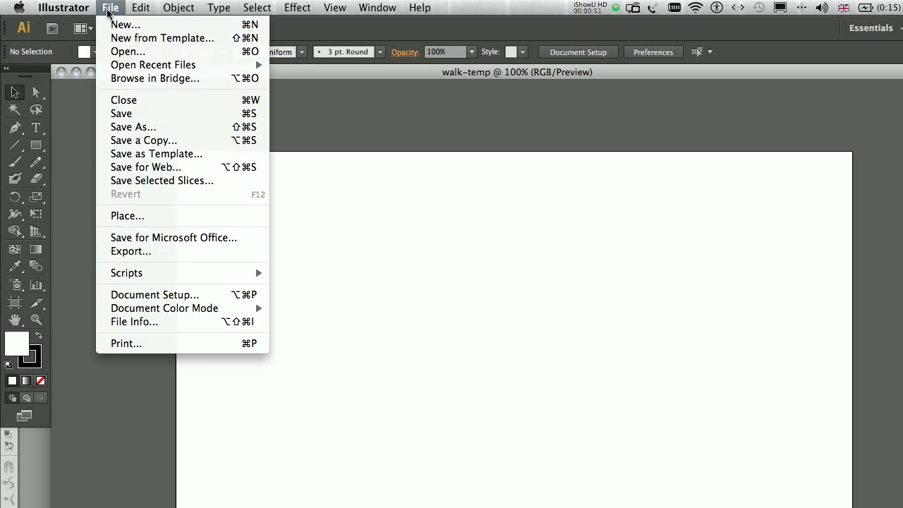
left_click(109, 9)
left_click(109, 8)
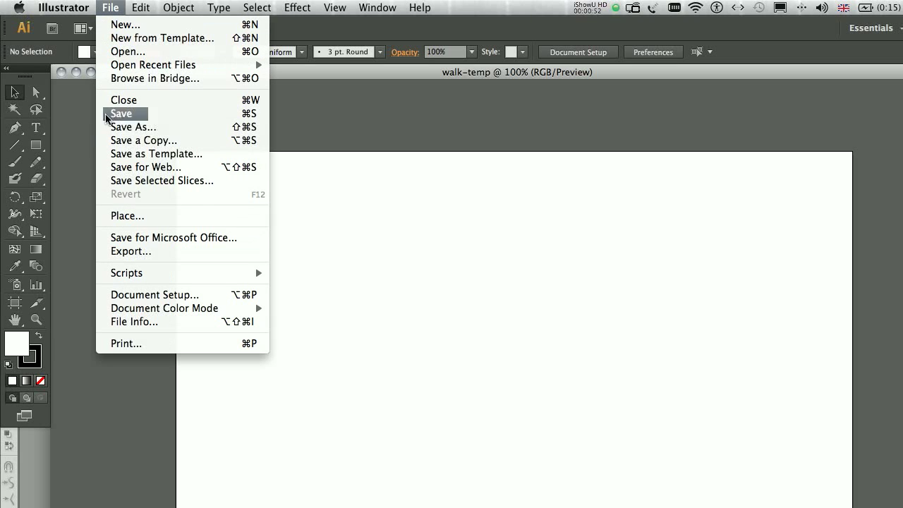
left_click(125, 217)
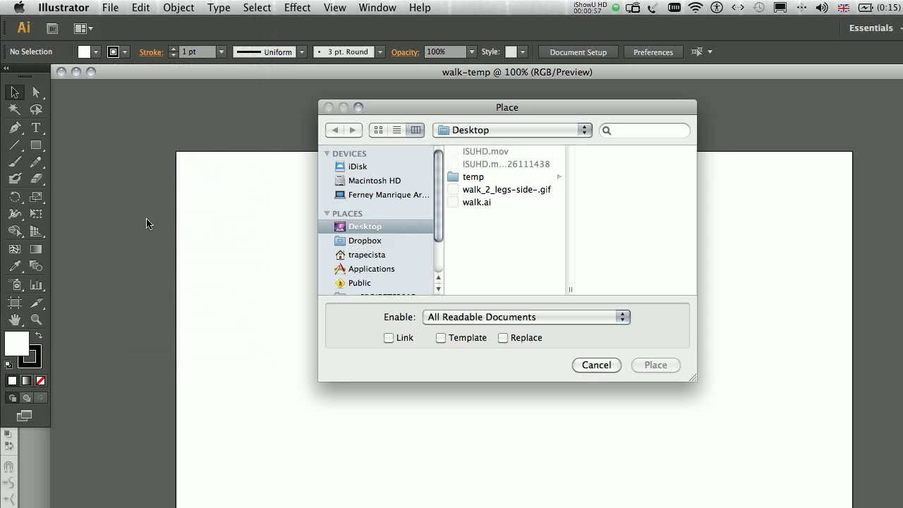
left_click(494, 189)
left_click(389, 337)
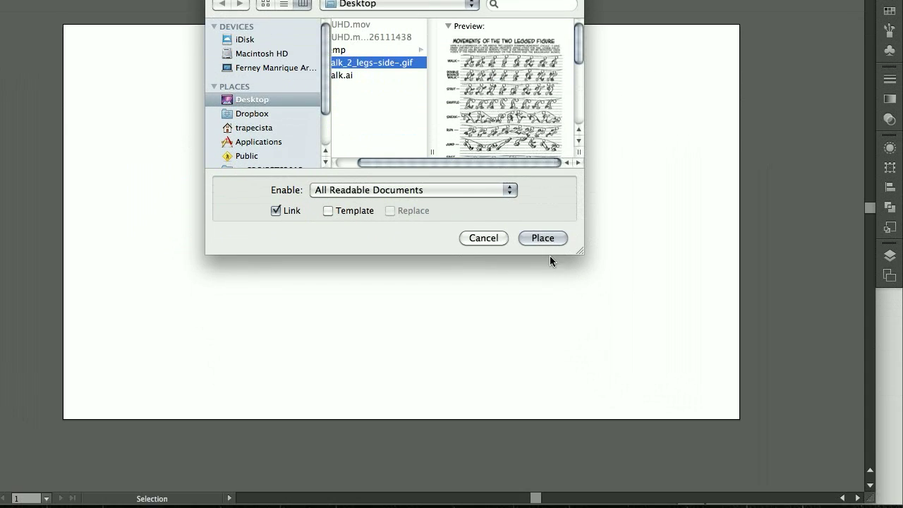
left_click(543, 248)
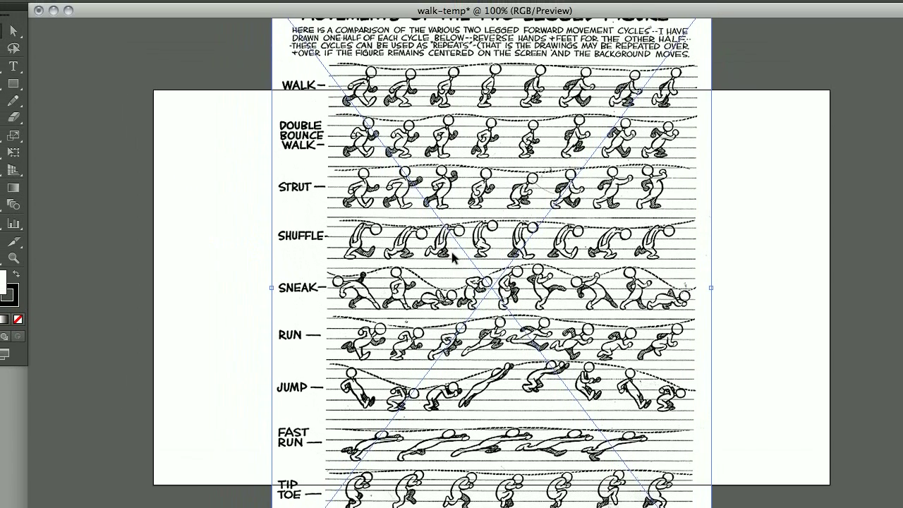
- Move the walk chart into position on the artboard and set the zoom to 150%
left_click_drag(451, 252, 465, 279)
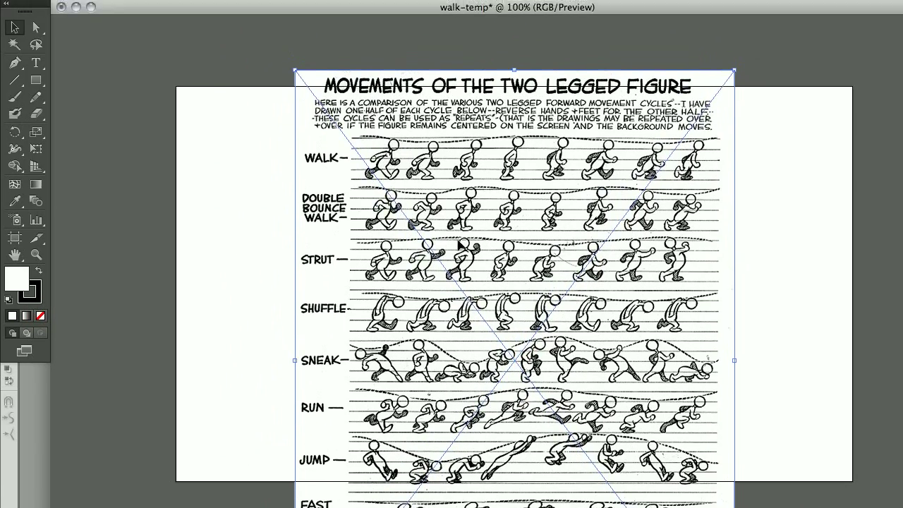
left_click_drag(308, 244, 430, 293)
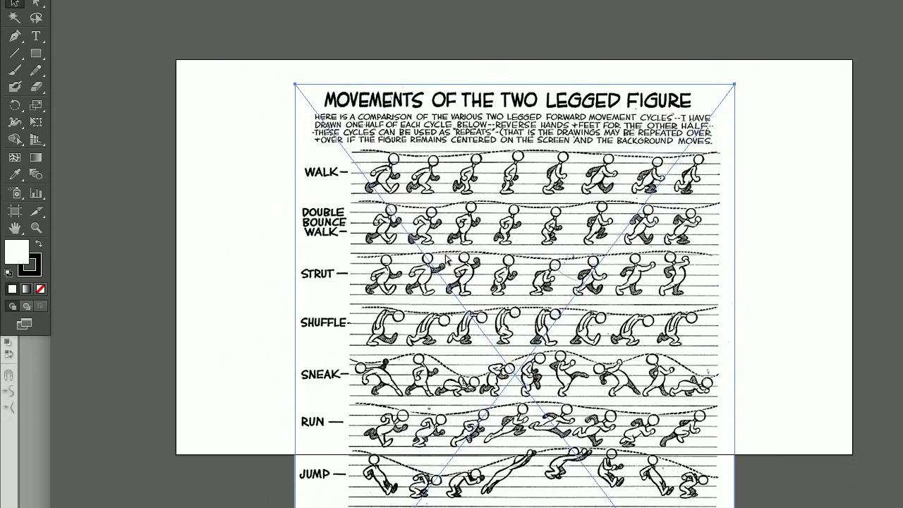
key("ctrl+equal")
key("ctrl+equal")
left_click_drag(435, 258, 493, 265)
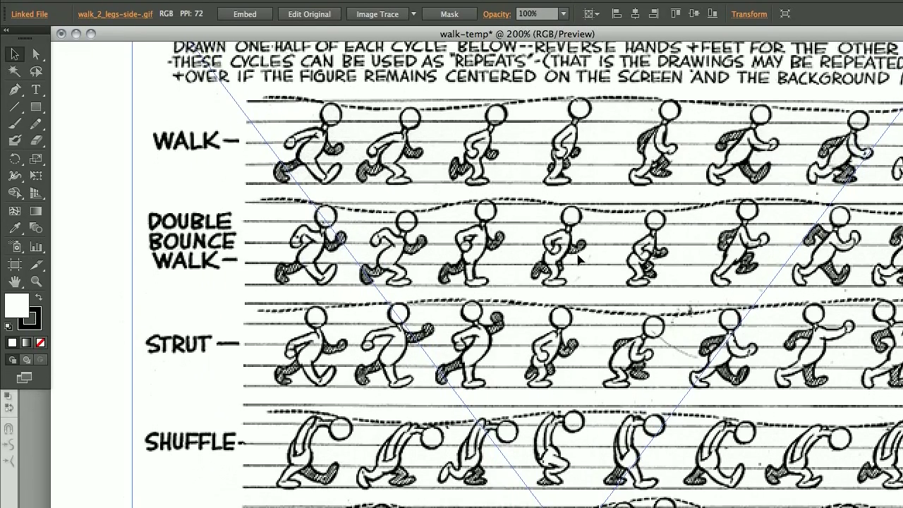
key("ctrl+minus")
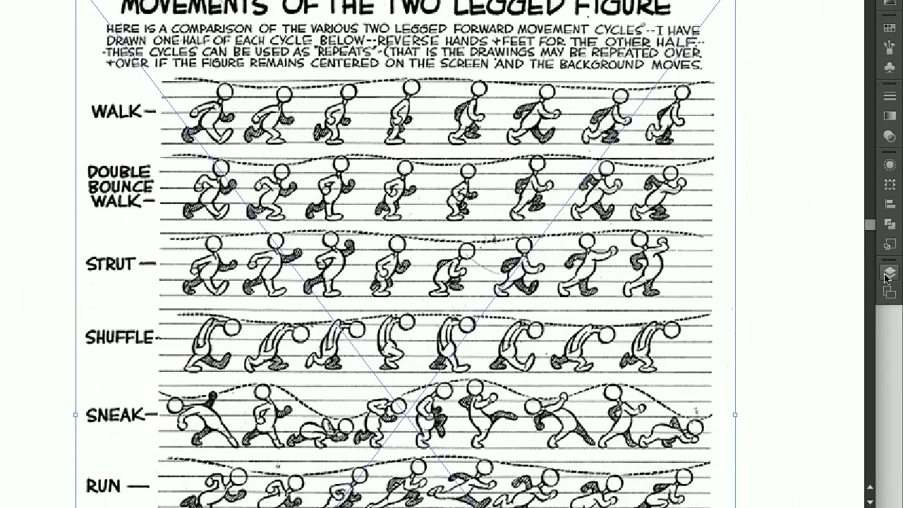
- Lock Layer 1 with the chart and add Layer 2 above it
left_click(887, 276)
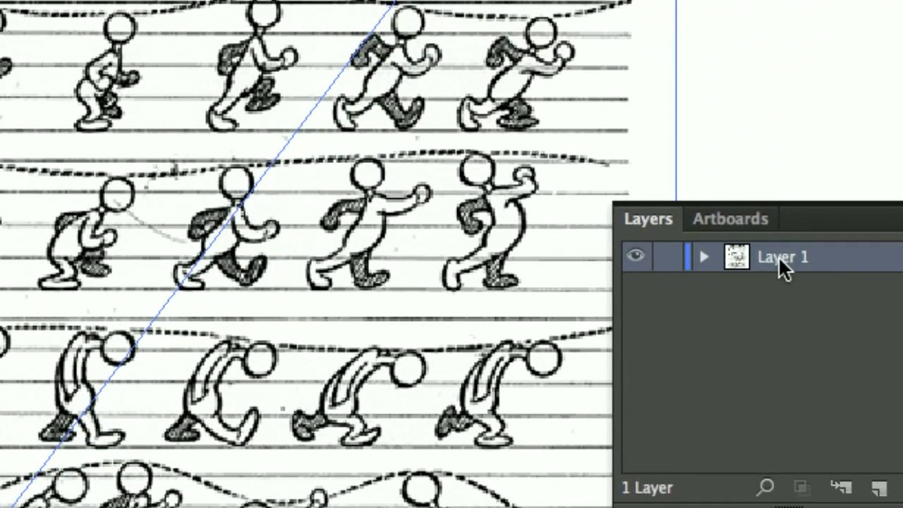
left_click(668, 261)
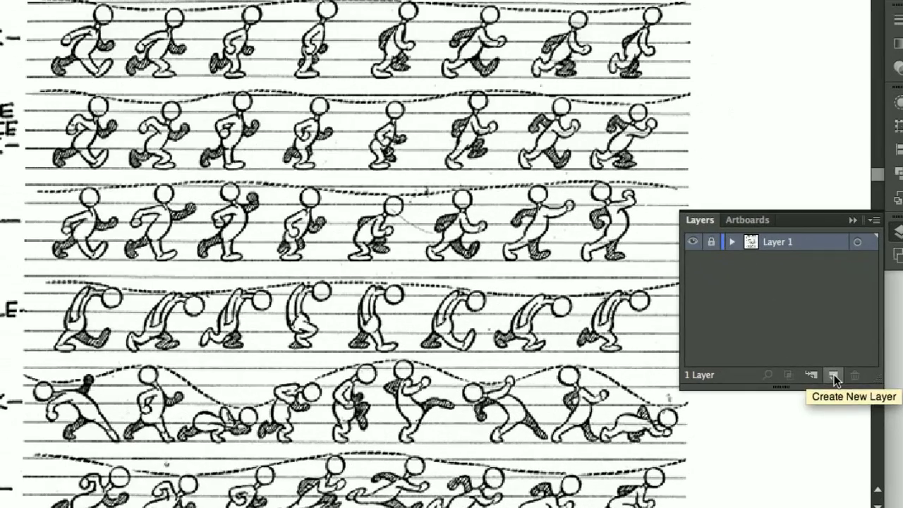
left_click(833, 374)
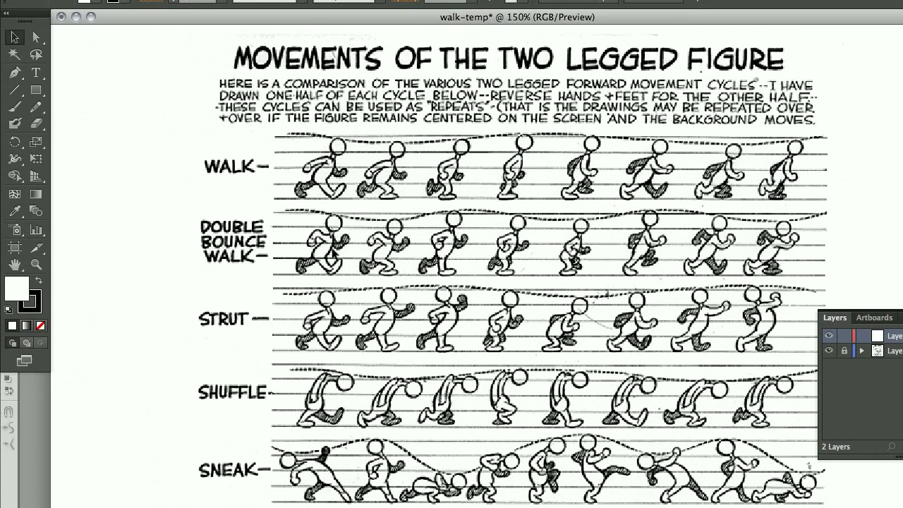
- Switch to the Paintbrush (B) with a red stroke and no fill
key("b")
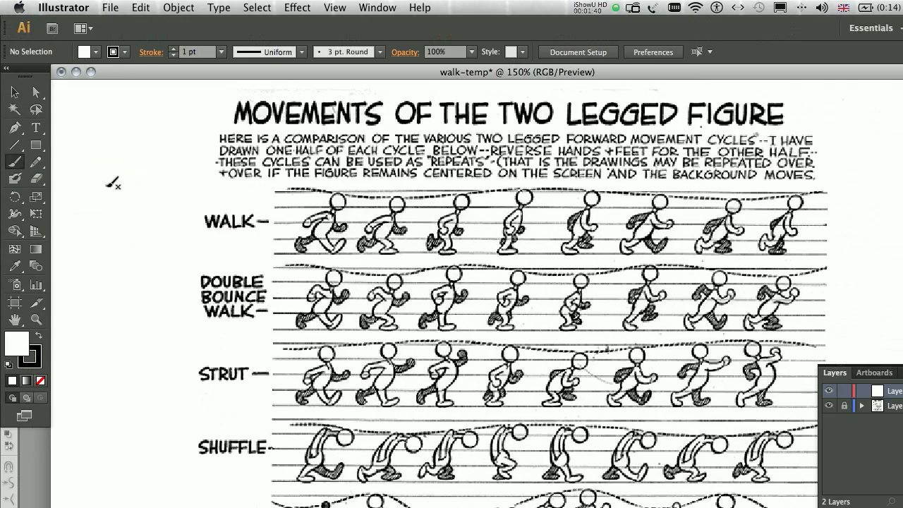
left_click(115, 52)
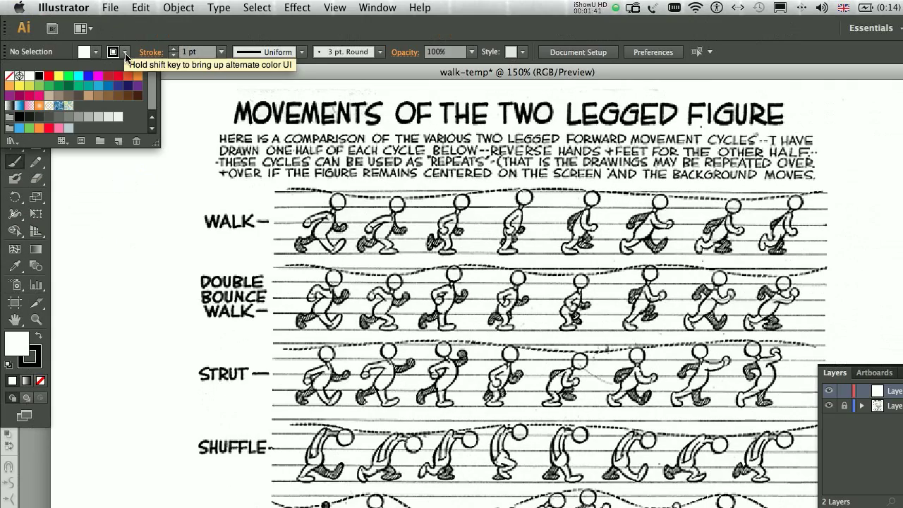
left_click(106, 80)
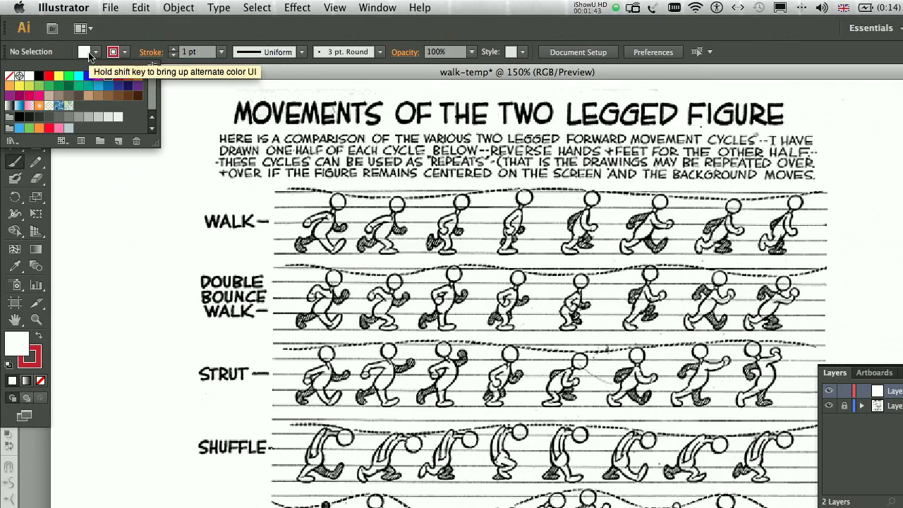
left_click(85, 52)
left_click(9, 75)
left_click(241, 189)
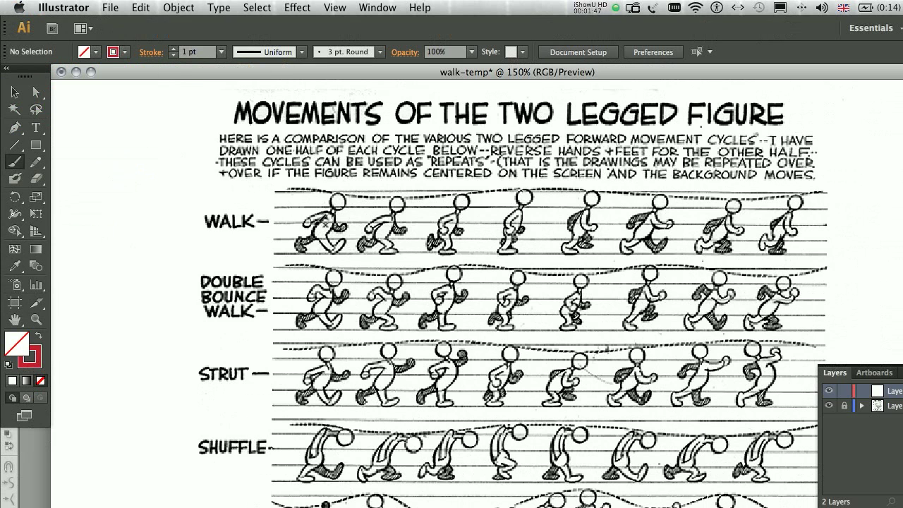
- Zoom in on the Double Bounce Walk row and trace the first figure's head, body and leg in red
key("super+equal")
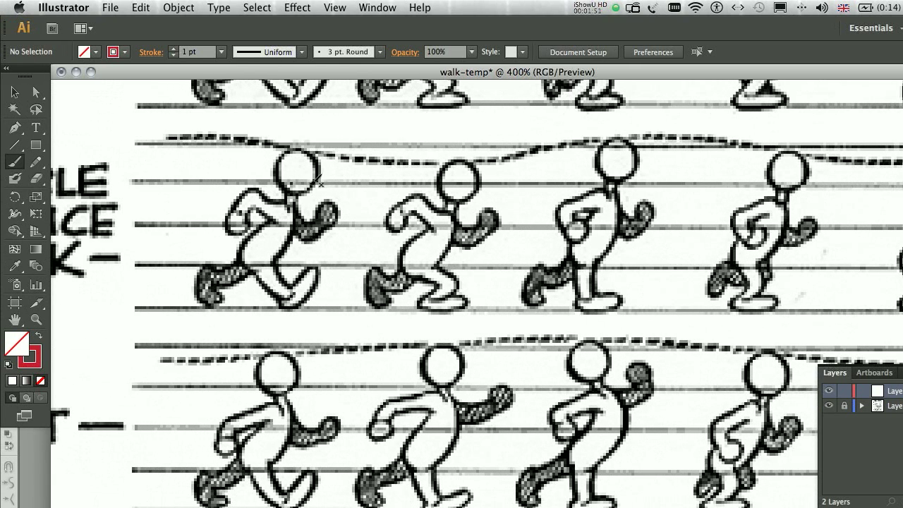
mouse_move(319, 184)
left_mouse_down()
mouse_move(392, 189)
mouse_move(358, 182)
mouse_move(357, 162)
mouse_move(380, 151)
mouse_move(393, 184)
left_mouse_up()
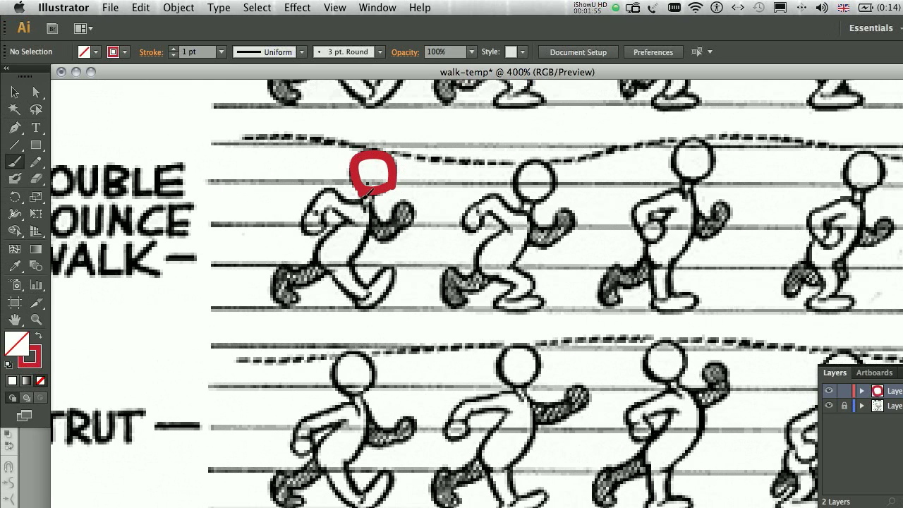
left_click_drag(322, 191, 302, 219)
mouse_move(356, 217)
left_mouse_down()
mouse_move(323, 253)
mouse_move(322, 273)
mouse_move(364, 297)
left_mouse_up()
mouse_move(365, 254)
left_mouse_down()
mouse_move(367, 265)
mouse_move(381, 223)
left_mouse_up()
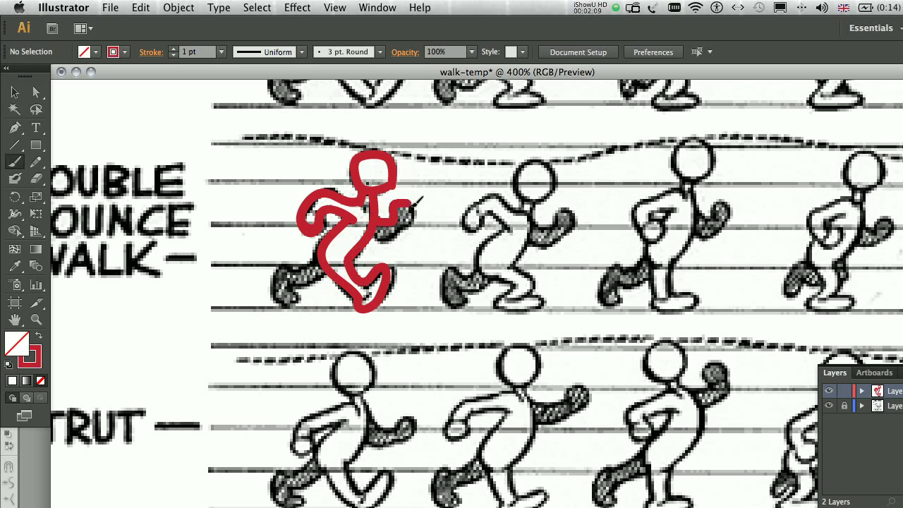
- Extend the red outline around the left foot, then return to the Selection tool at 200% zoom
scroll(367, 234, "left", 4)
scroll(366, 234, "down", 2)
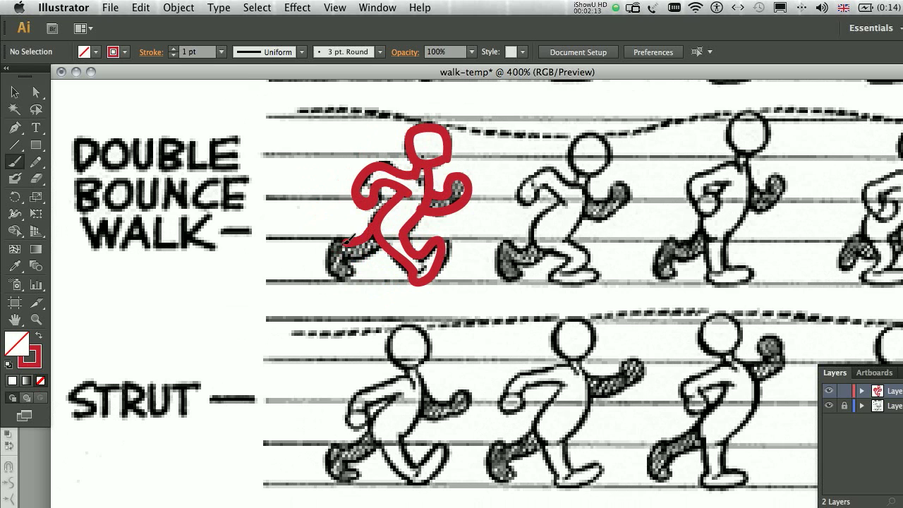
left_click_drag(335, 240, 374, 250)
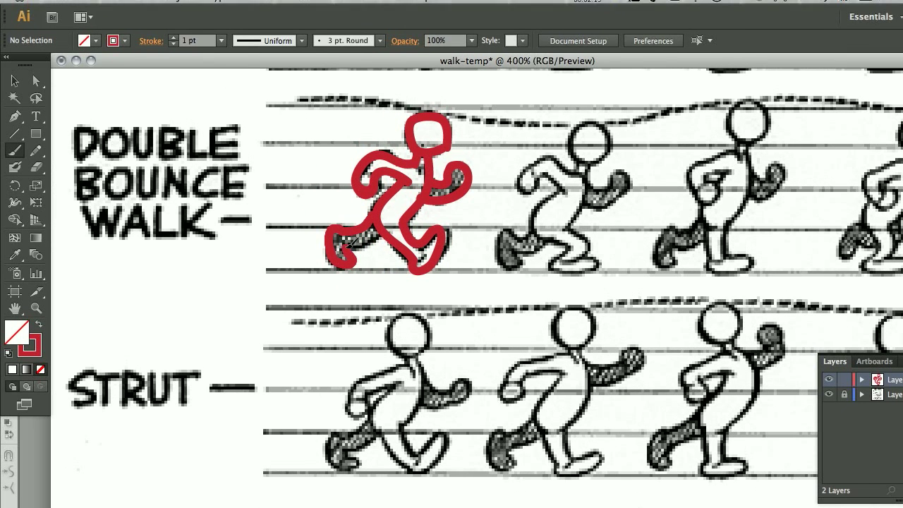
key("v")
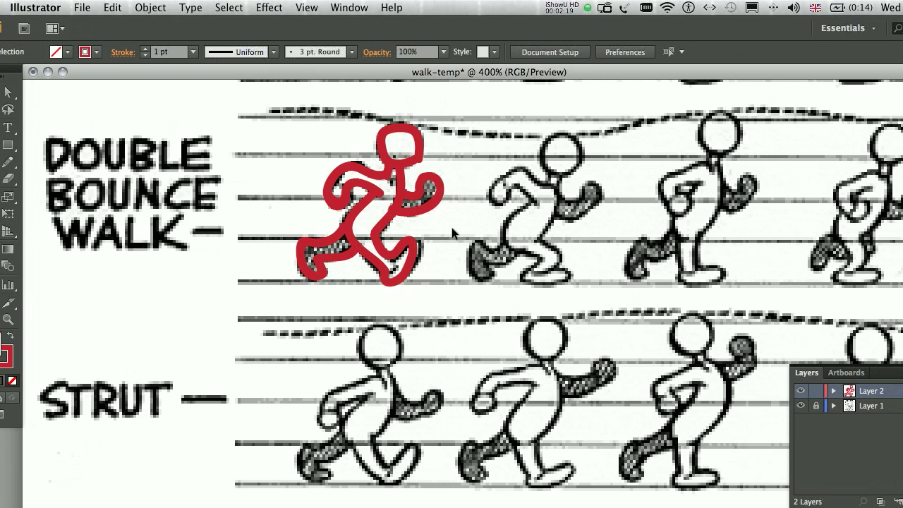
key("super+minus")
key("super+minus")
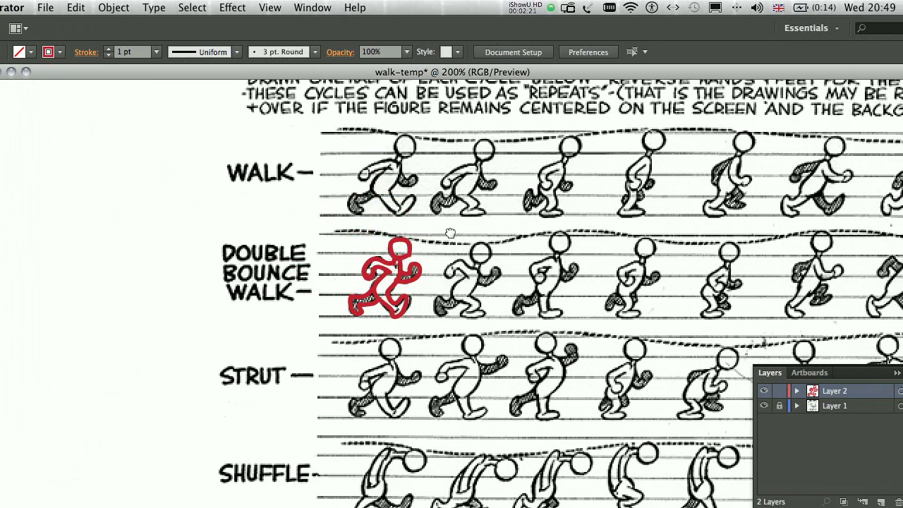
left_click_drag(413, 223, 265, 203)
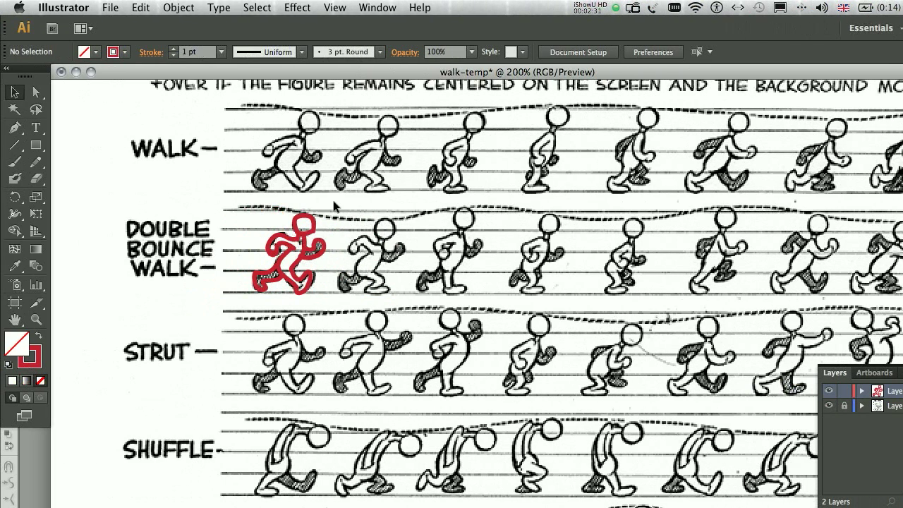
- Minimise walk-temp and open walk.ai from the desktop
left_click(75, 72)
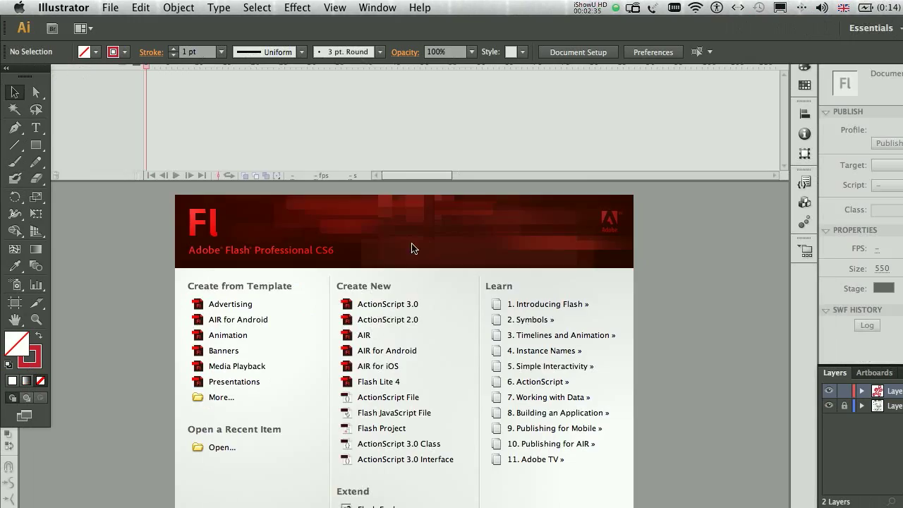
key("F3")
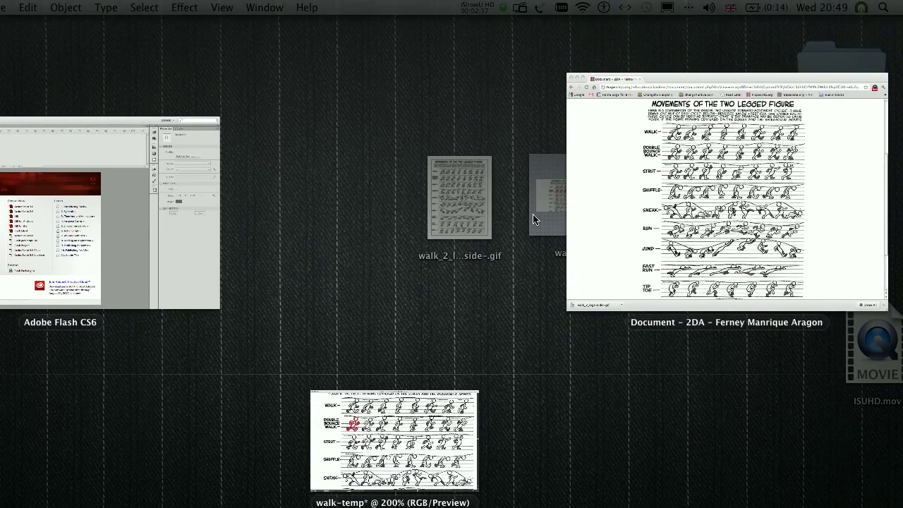
key("F11")
double_click(545, 217)
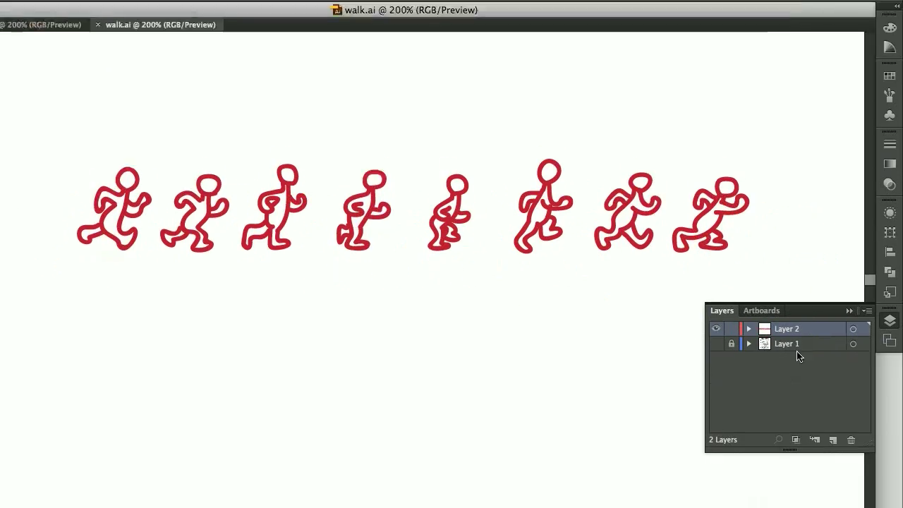
- Show and then hide the Layer 1 walk-chart template, leaving the figures in view
left_click(716, 344)
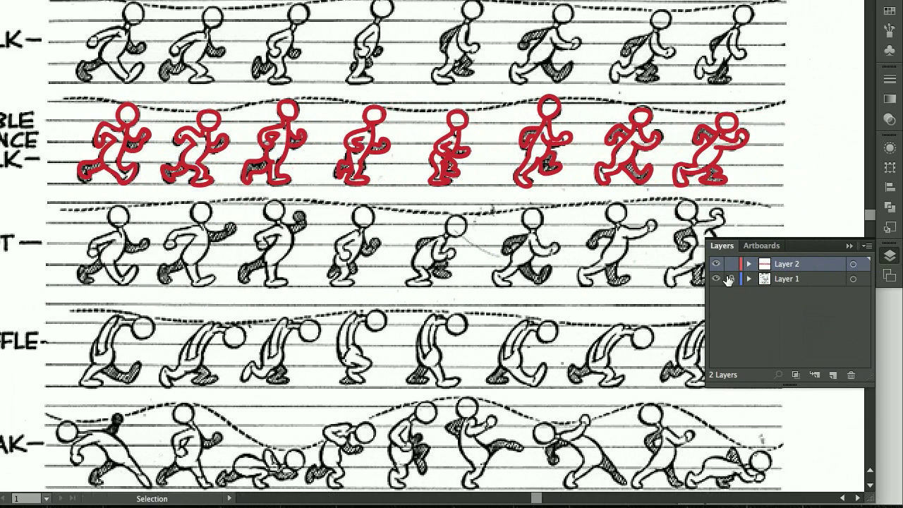
left_click(716, 278)
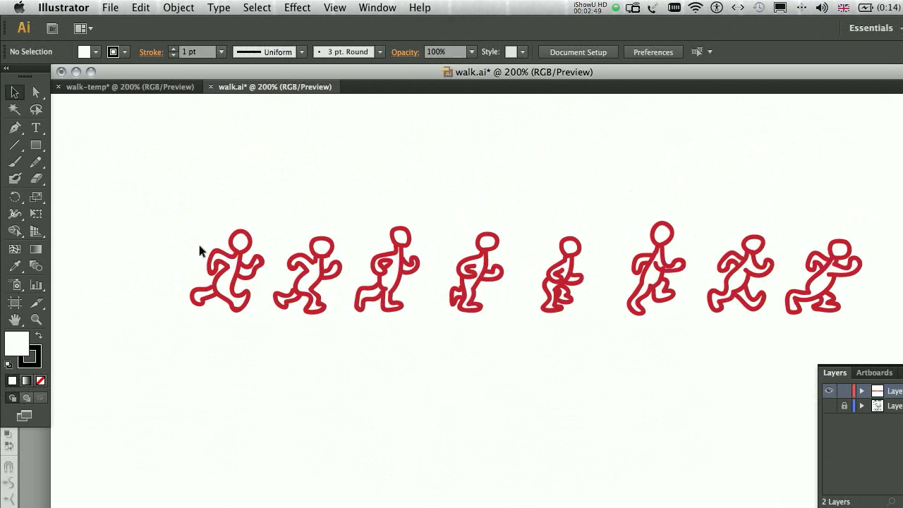
scroll(185, 226, "up", 2)
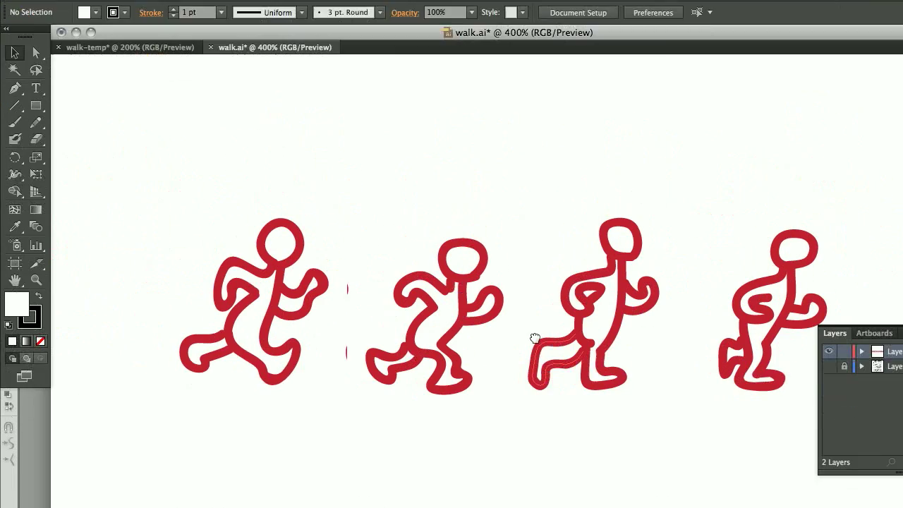
left_click_drag(535, 338, 571, 339)
key("g")
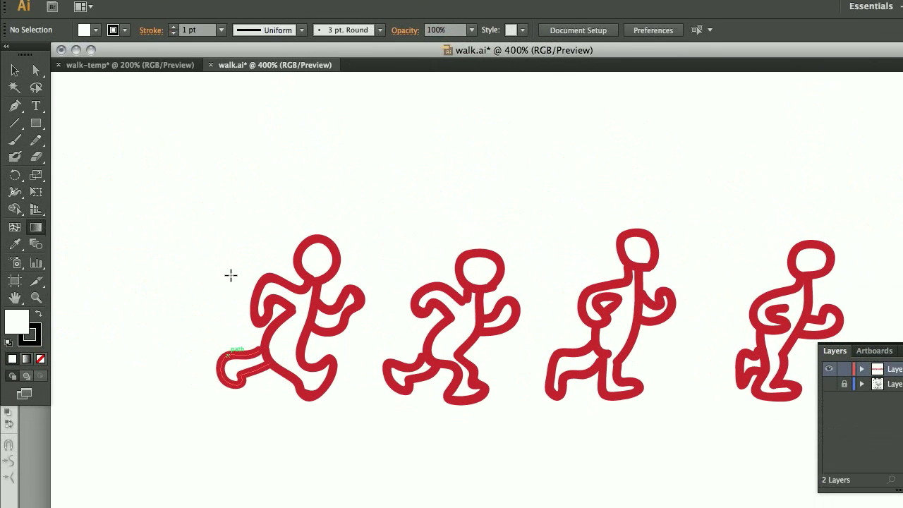
key("v")
- Marquee-select the first, second and S-pose figures to confirm each is grouped
left_click_drag(171, 208, 339, 400)
left_click_drag(340, 295, 355, 305)
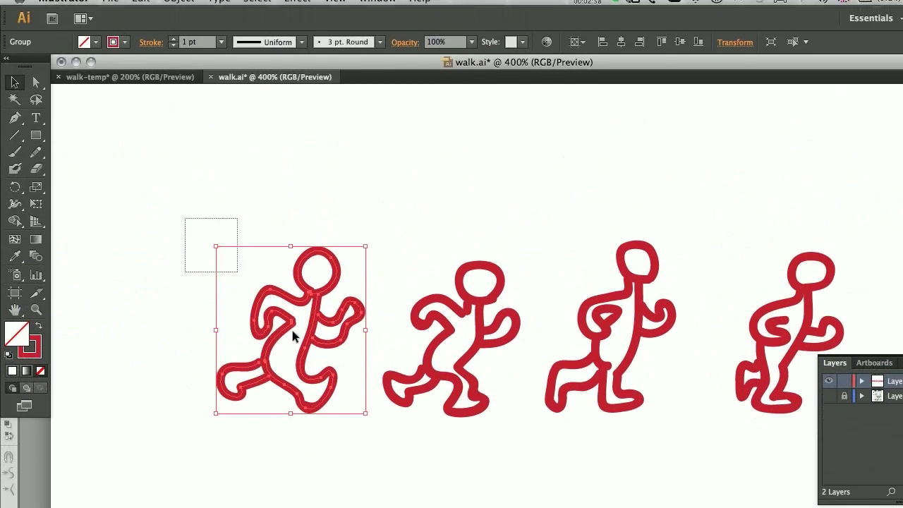
left_click_drag(295, 336, 366, 420)
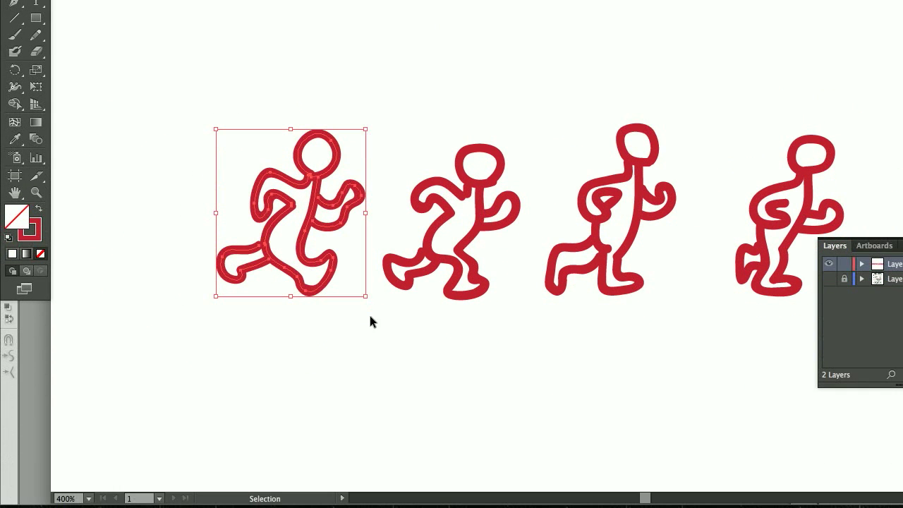
left_click_drag(384, 112, 469, 310)
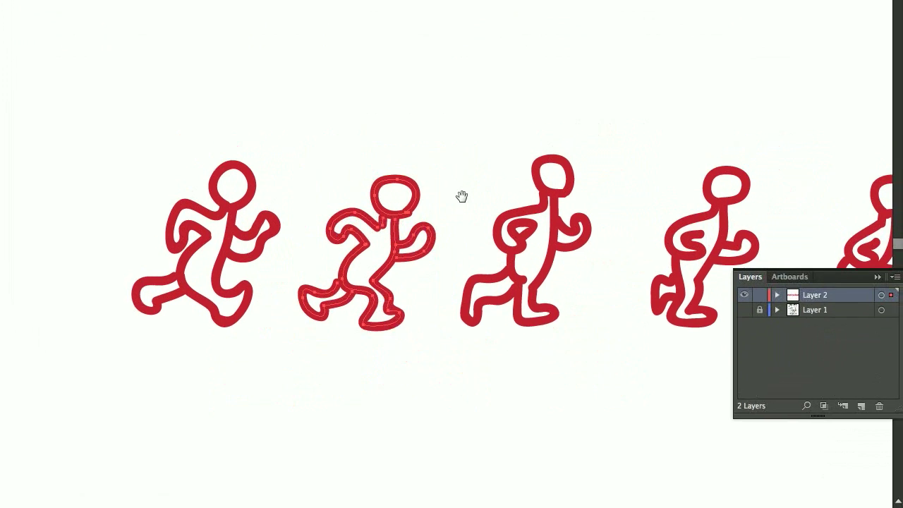
left_click_drag(505, 167, 226, 179)
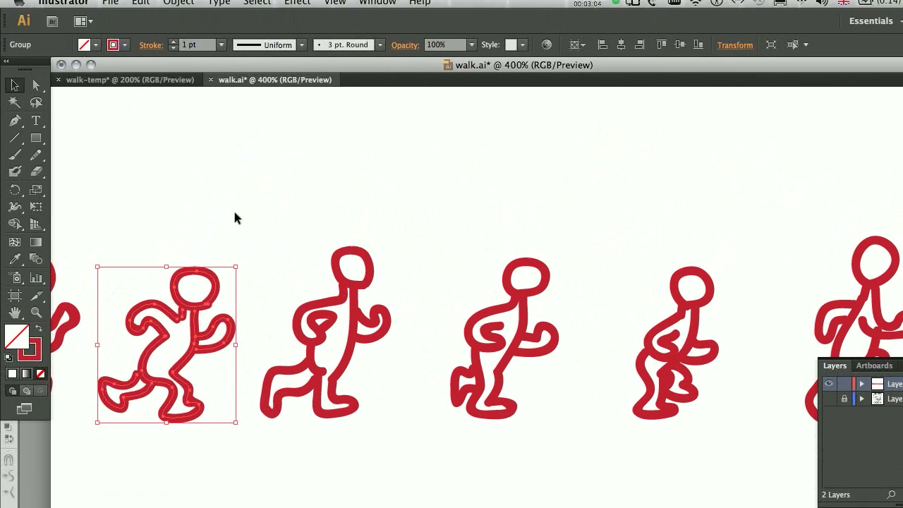
left_click_drag(236, 212, 385, 465)
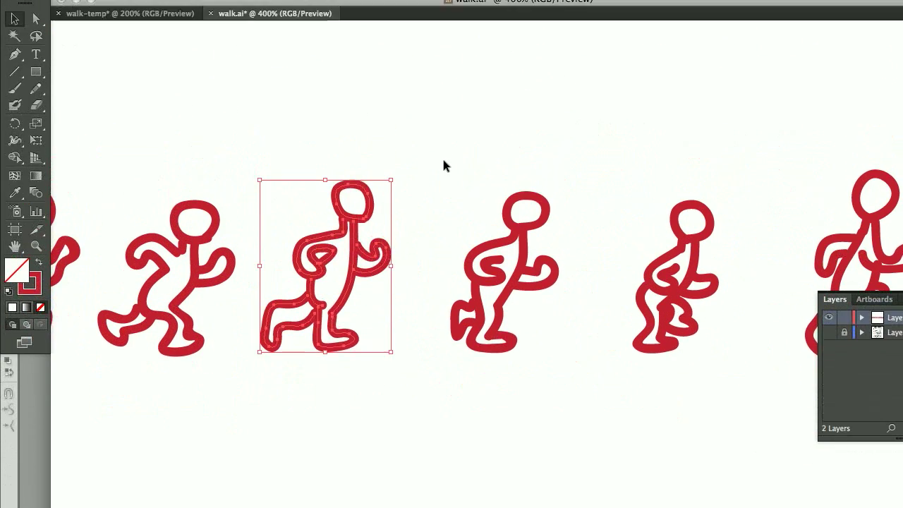
mouse_move(458, 161)
left_mouse_down()
mouse_move(602, 407)
mouse_move(592, 409)
left_mouse_up()
key("space")
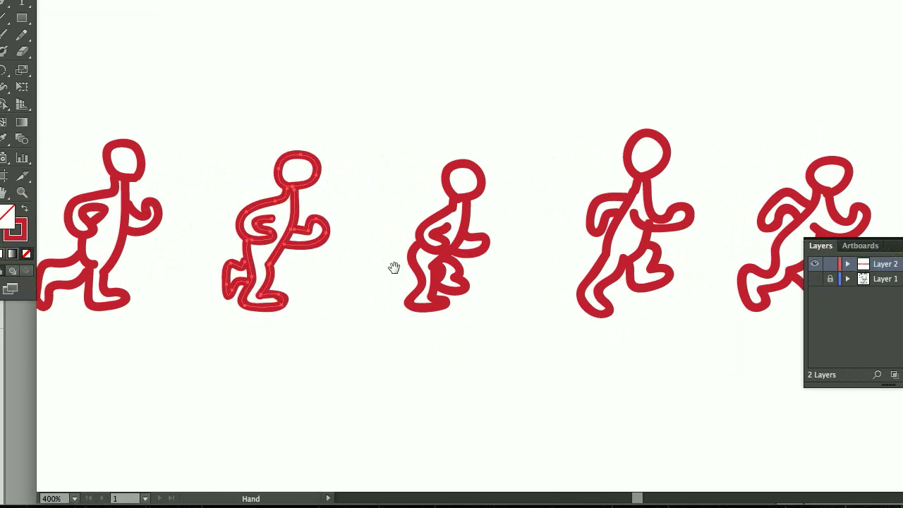
left_click_drag(391, 127, 500, 346)
scroll(493, 282, "right", 2)
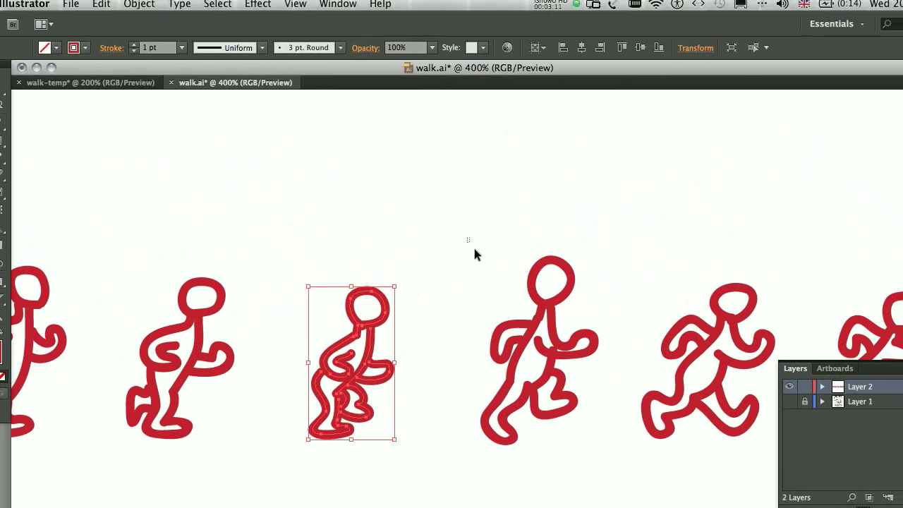
- Check the upright walking figure and the remaining runners, confirming the last is one group
left_click_drag(451, 116, 564, 326)
scroll(512, 328, "right", 3)
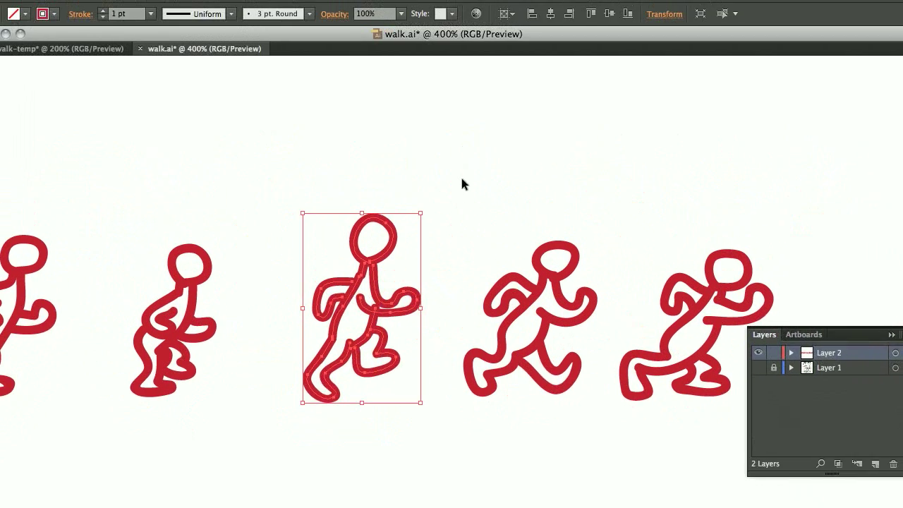
left_click_drag(416, 103, 540, 326)
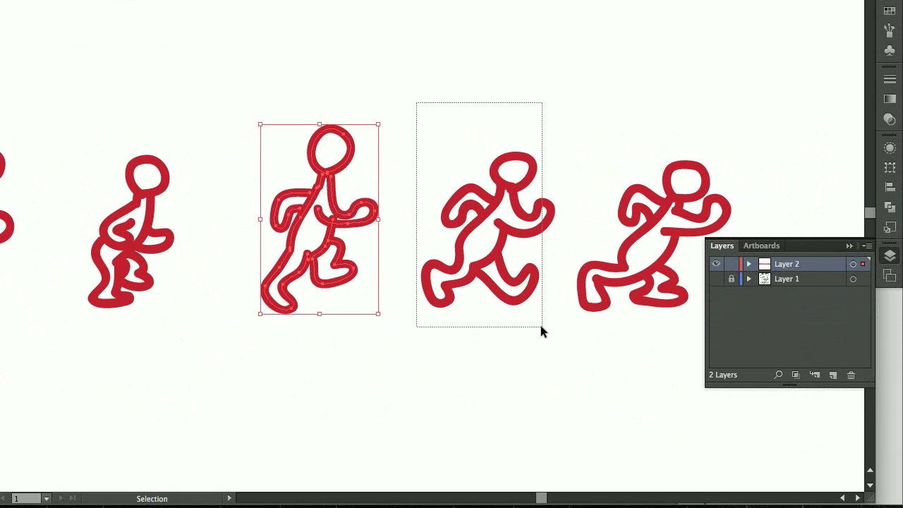
scroll(494, 282, "right", 3)
left_click_drag(489, 135, 573, 282)
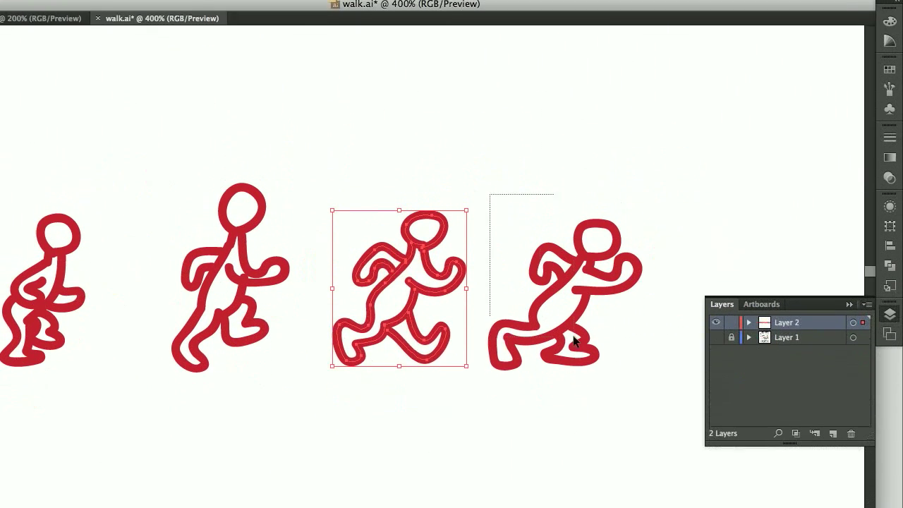
left_click_drag(573, 341, 632, 371)
left_click(633, 371)
left_click(550, 309)
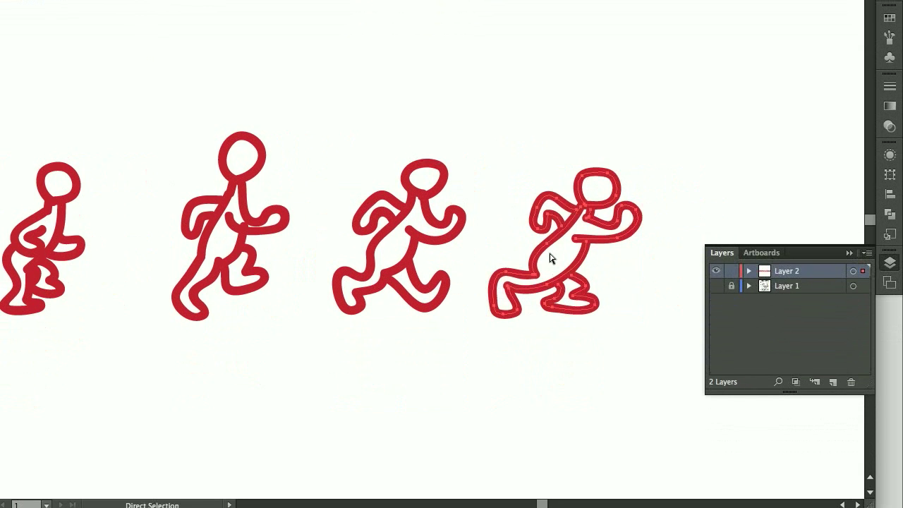
- Zoom out to show all eight runners and save walk.ai
key("ctrl+minus")
key("ctrl+minus")
key("v")
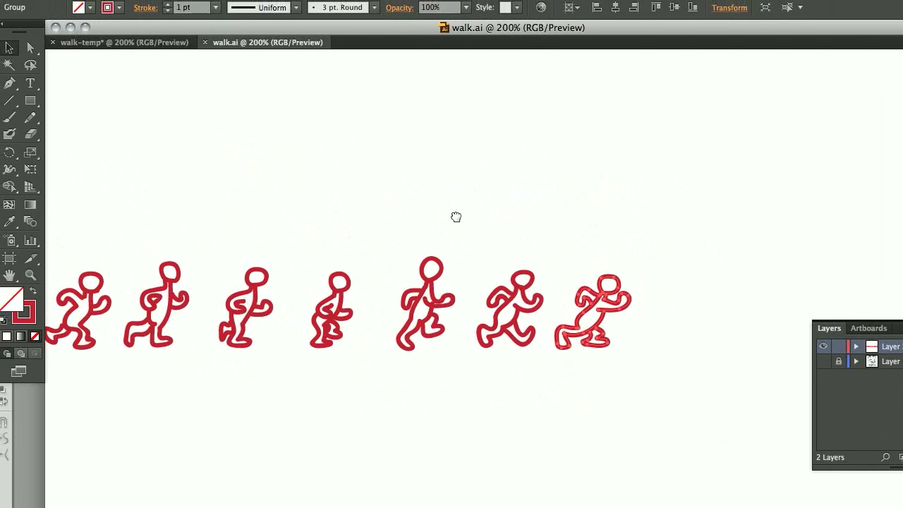
left_click_drag(473, 216, 593, 184)
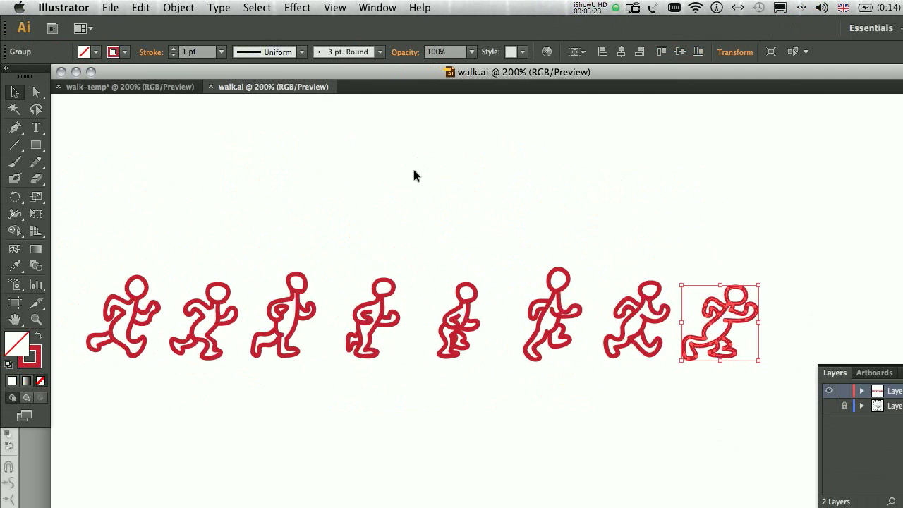
scroll(414, 175, "left", 3)
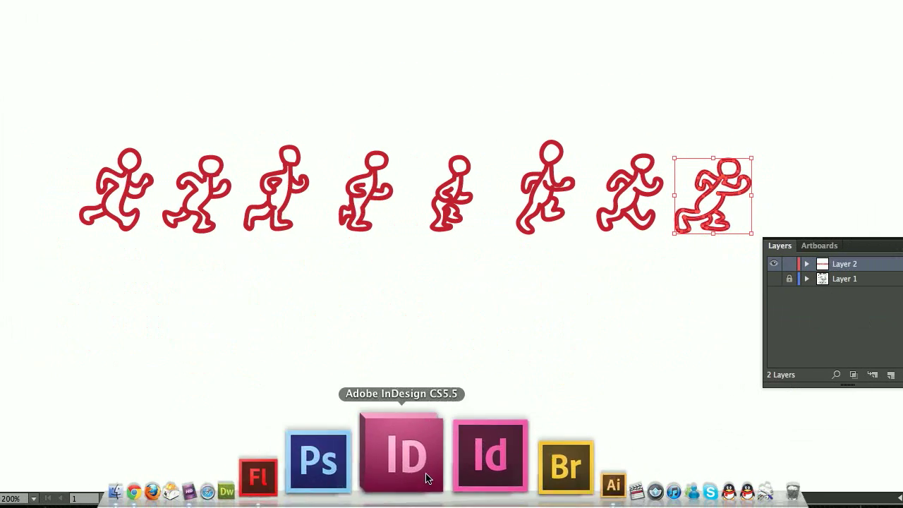
- In Flash, start a new ActionScript 3.0 document and choose walk.ai in File > Import > Import to Stage
left_click(269, 471)
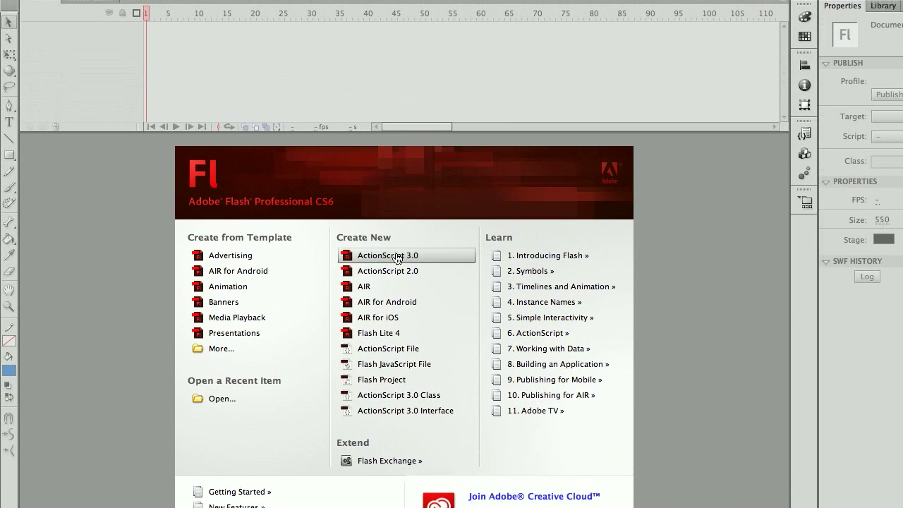
left_click(397, 257)
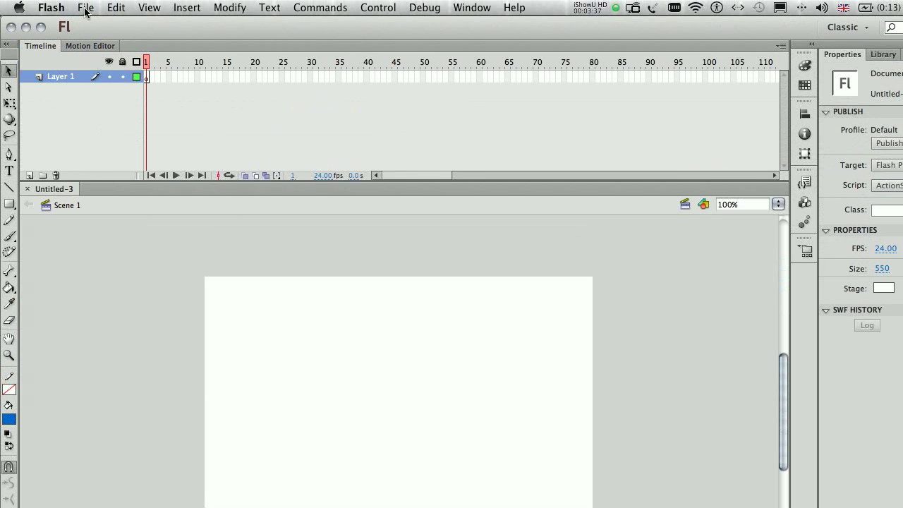
left_click(85, 8)
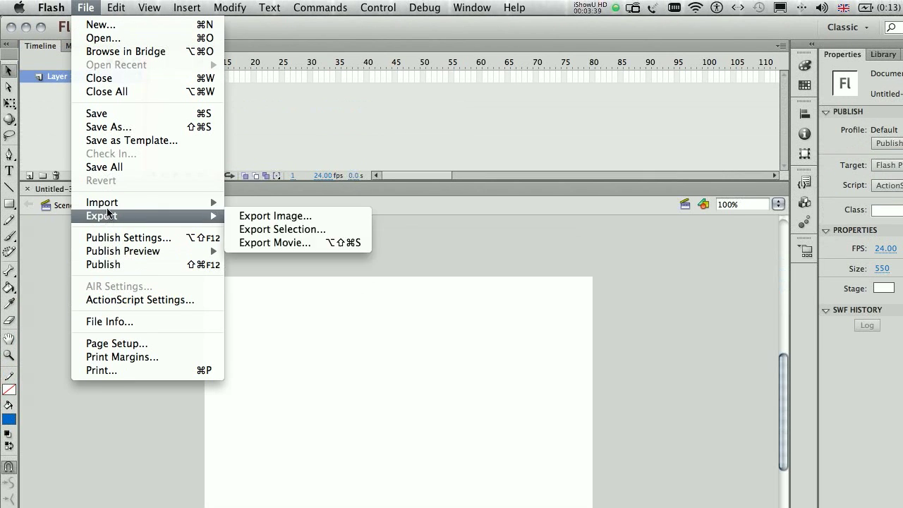
mouse_move(120, 204)
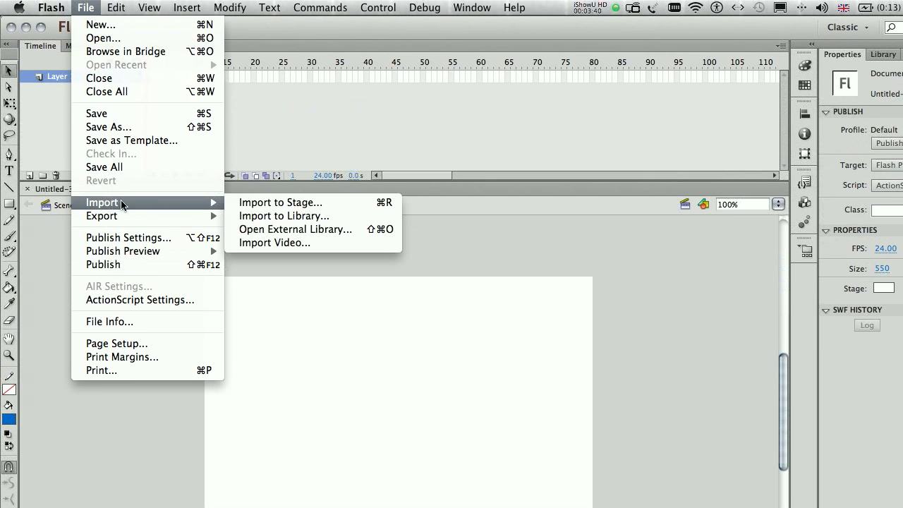
left_click(278, 204)
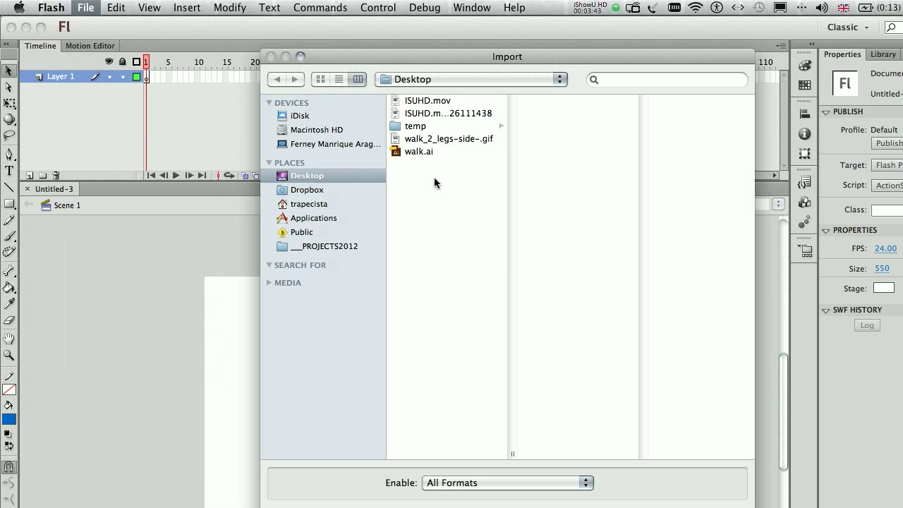
left_click(411, 152)
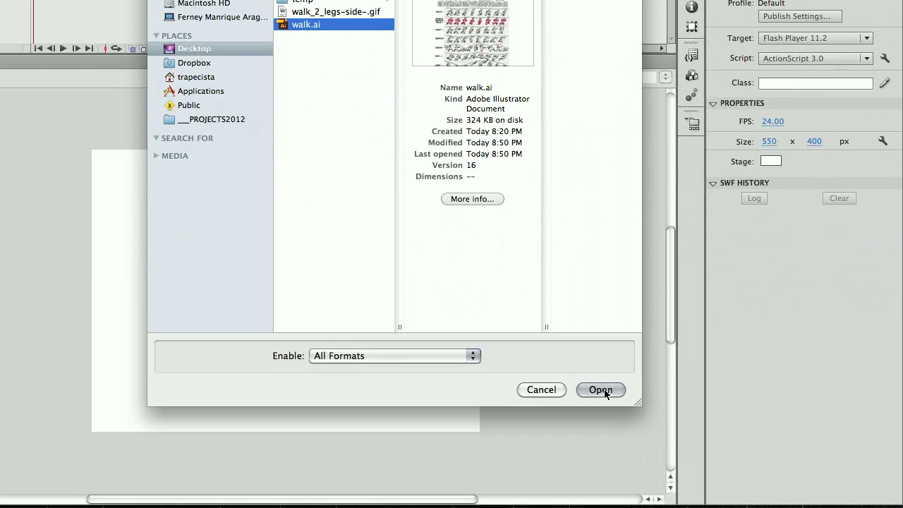
- Import walk.ai to the stage, keeping Flash Layers and original positions
left_click(604, 392)
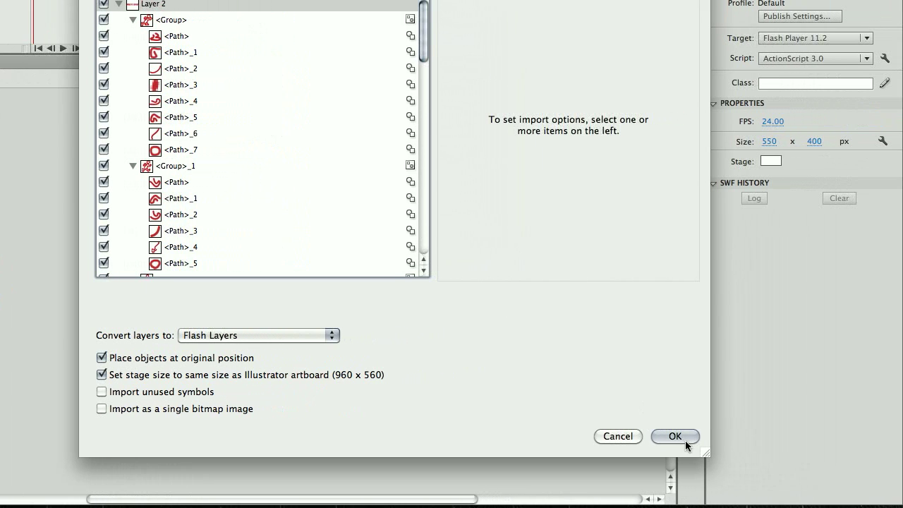
left_click(679, 436)
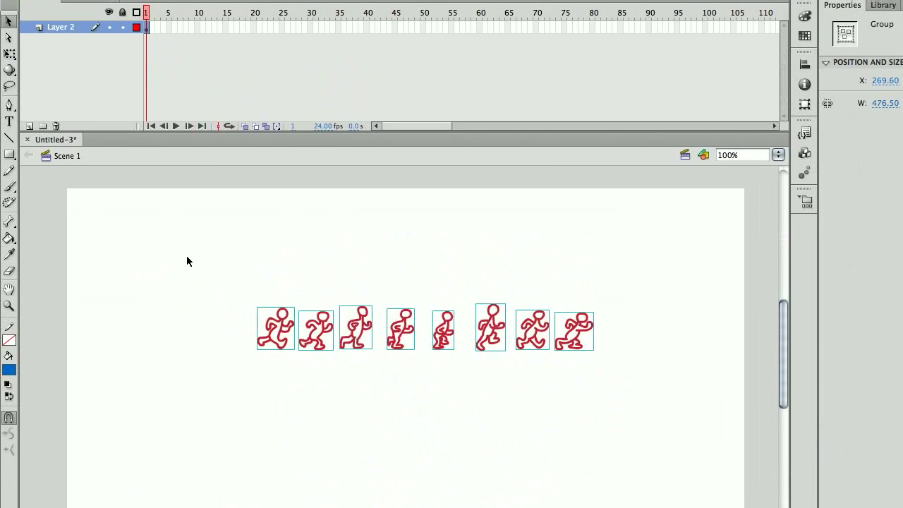
- Select all eight figures and apply Distribute to Layers
left_click_drag(186, 261, 624, 393)
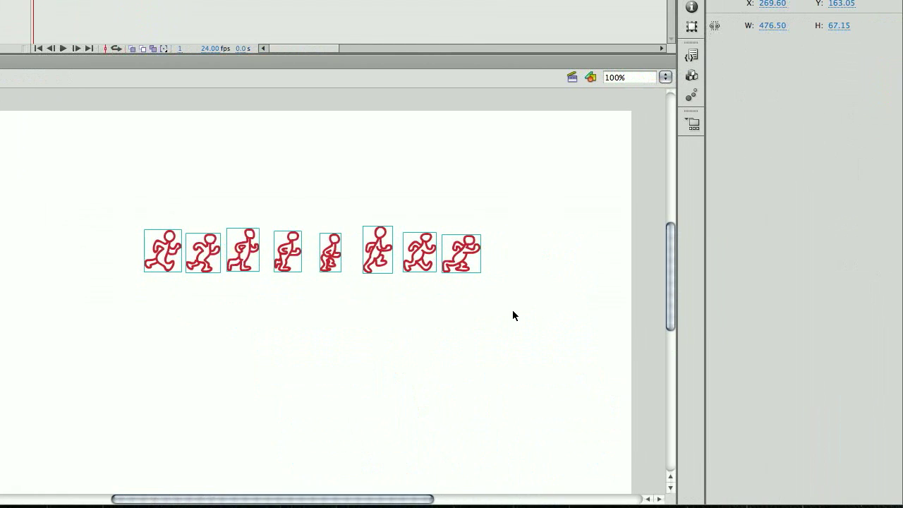
right_click(471, 258)
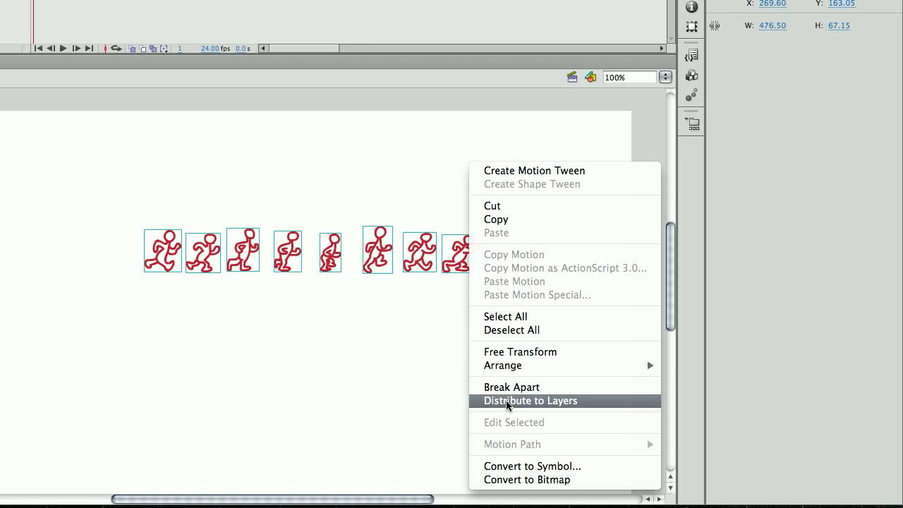
left_click(505, 400)
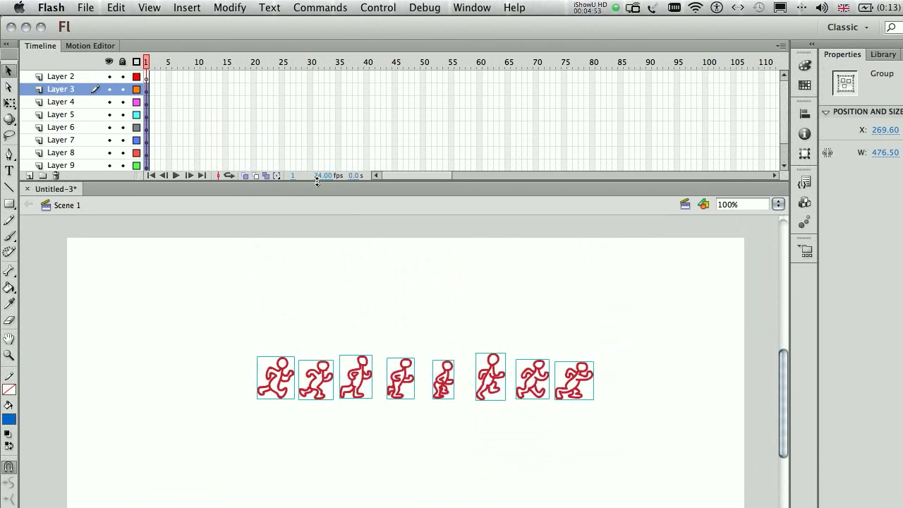
- Enlarge the timeline, identify the figures on Layers 3–6, and move Layer 2 below Layer 10
left_click_drag(317, 182, 316, 157)
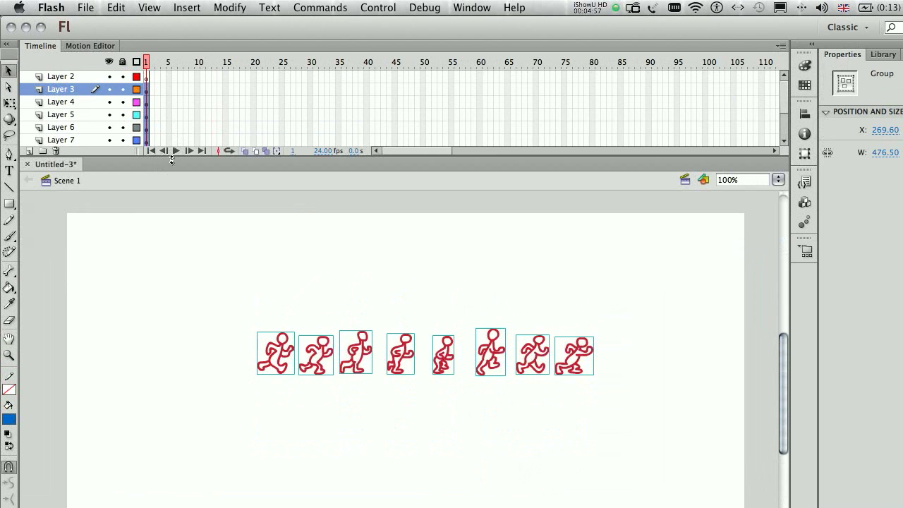
left_click_drag(172, 164, 172, 233)
left_click(164, 195)
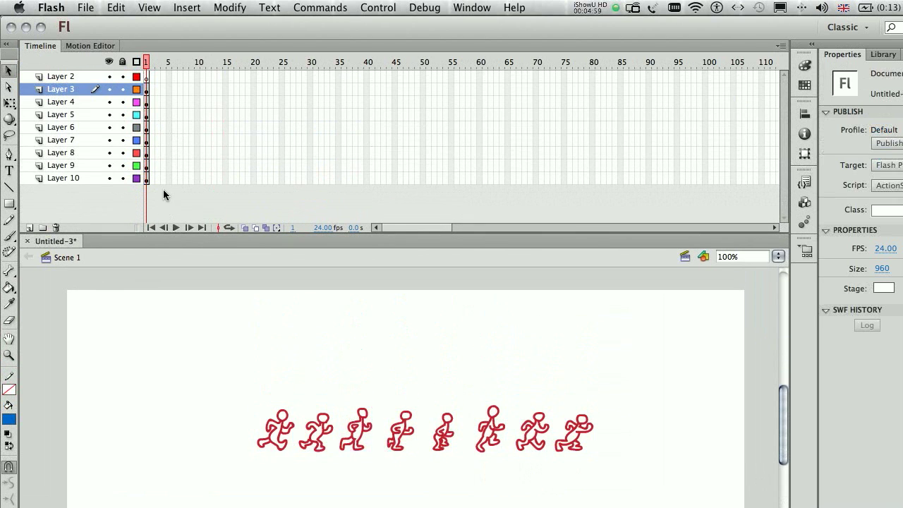
left_click(147, 90)
left_click(146, 102)
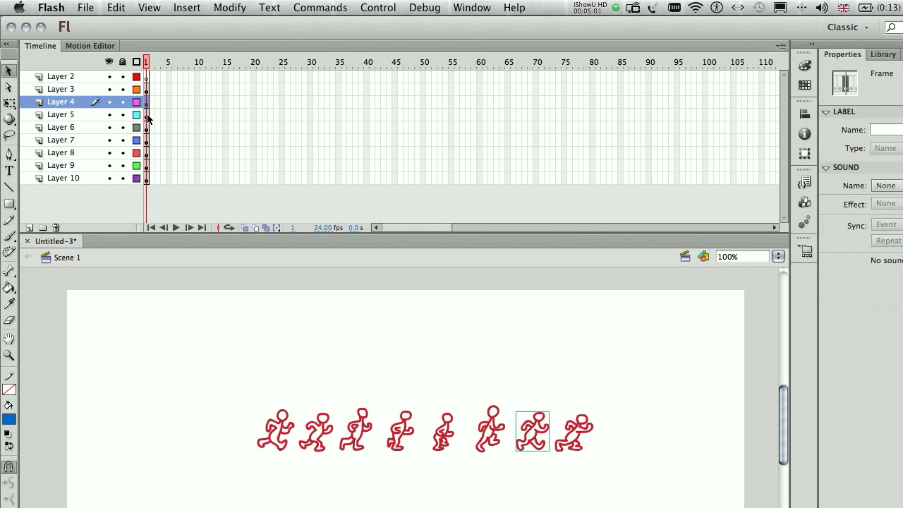
left_click(147, 115)
left_click(147, 128)
left_click_drag(73, 81, 59, 231)
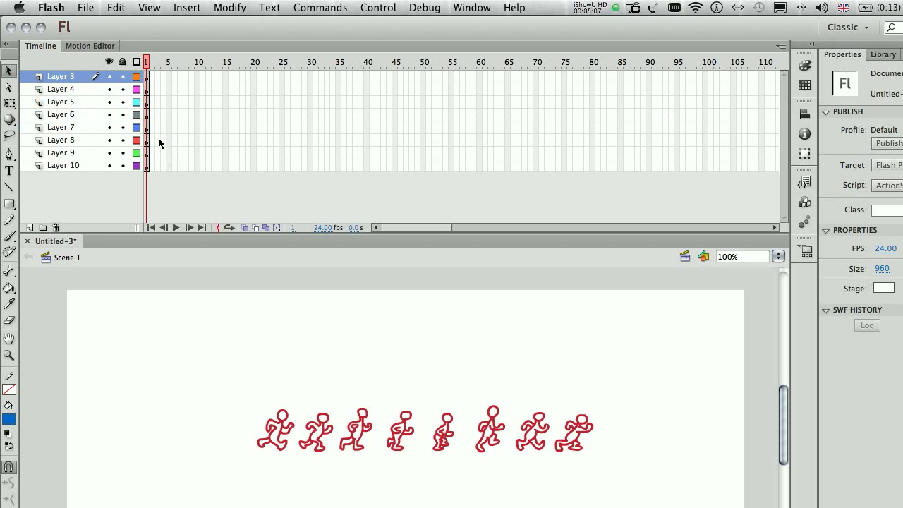
- Stagger the pose keyframes so Layers 9, 8, 7, 6 and 4 start at frames 2, 3, 4, 5 and 7
left_click(147, 166)
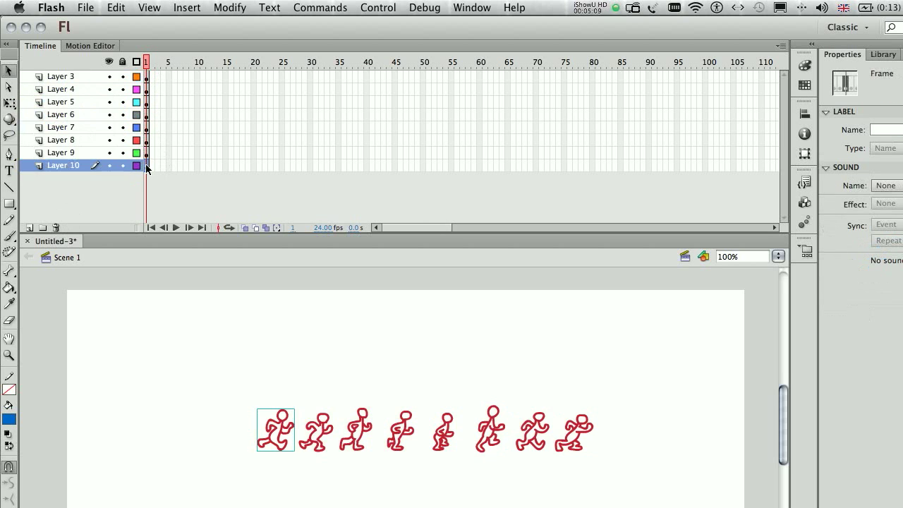
left_click(147, 154)
left_click(153, 157)
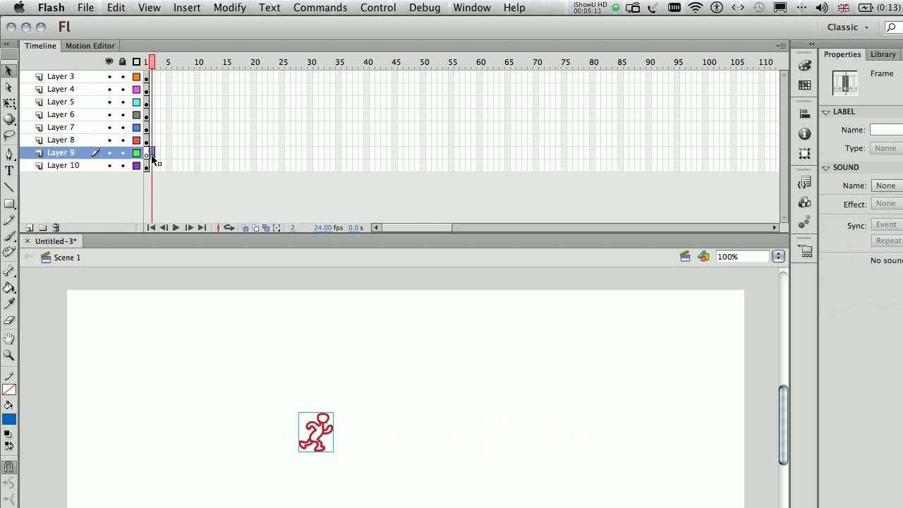
left_click(147, 141)
left_click(156, 141)
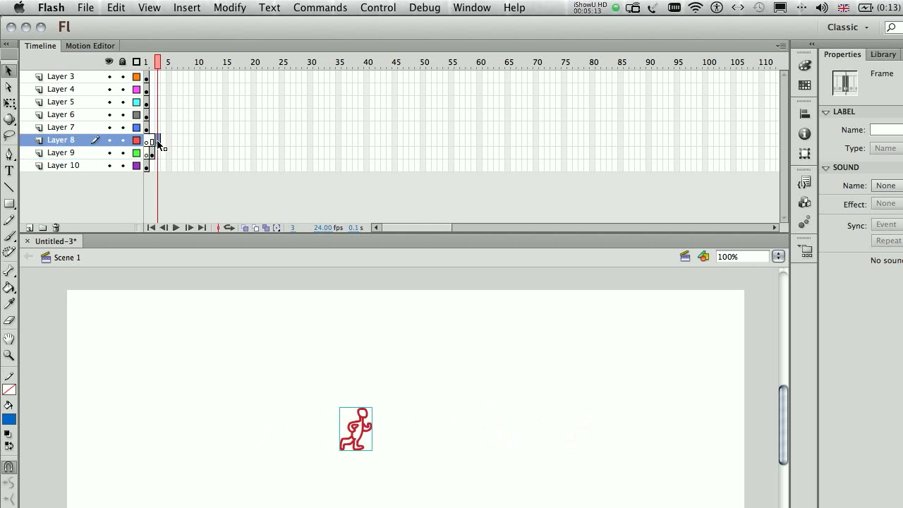
left_click(149, 129)
left_click_drag(148, 129, 127, 73)
left_click(147, 115)
left_click(148, 104)
left_click(147, 90)
left_click(146, 77)
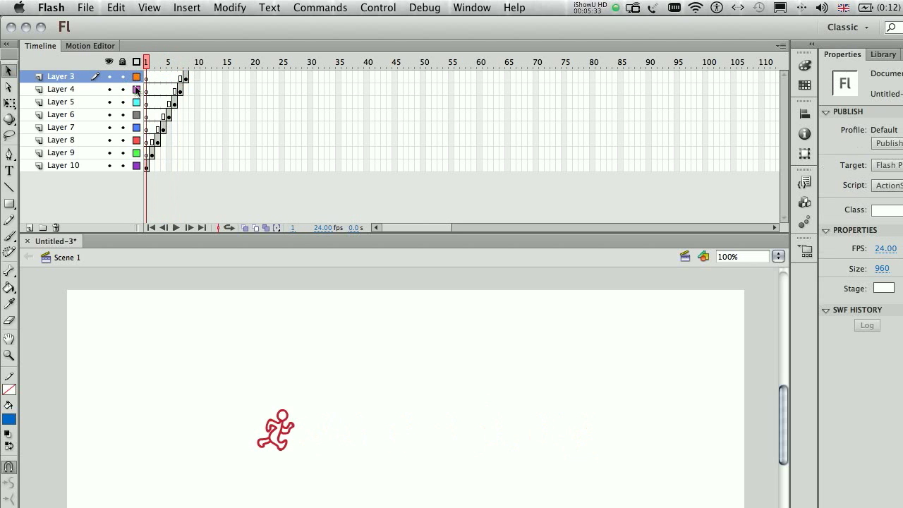
key("Return")
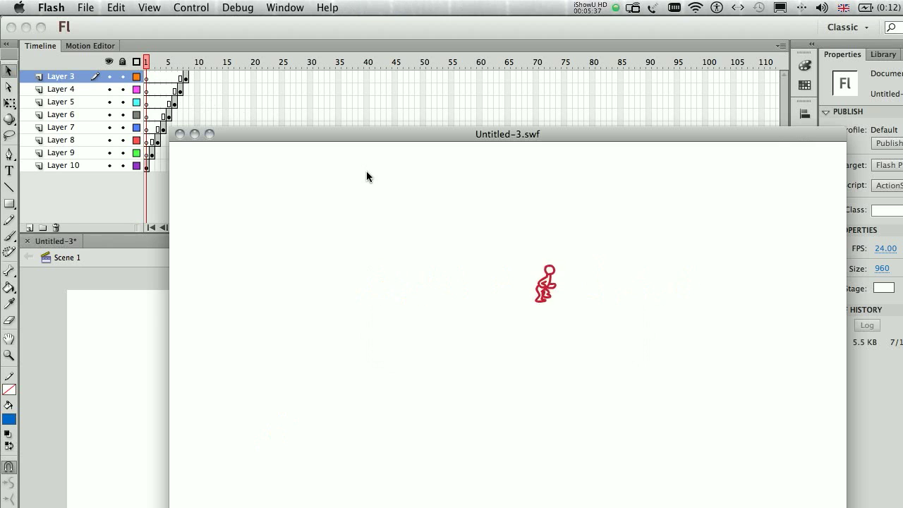
left_click(180, 134)
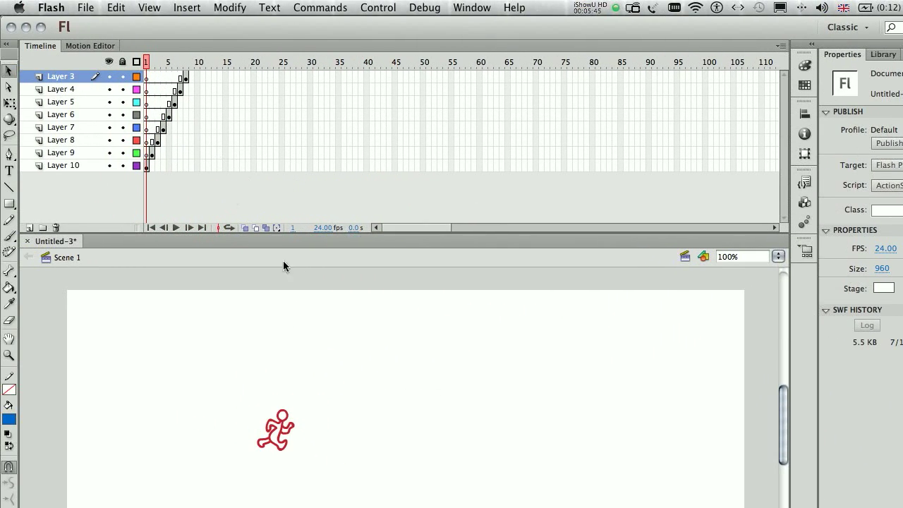
scroll(427, 325, "down", 5)
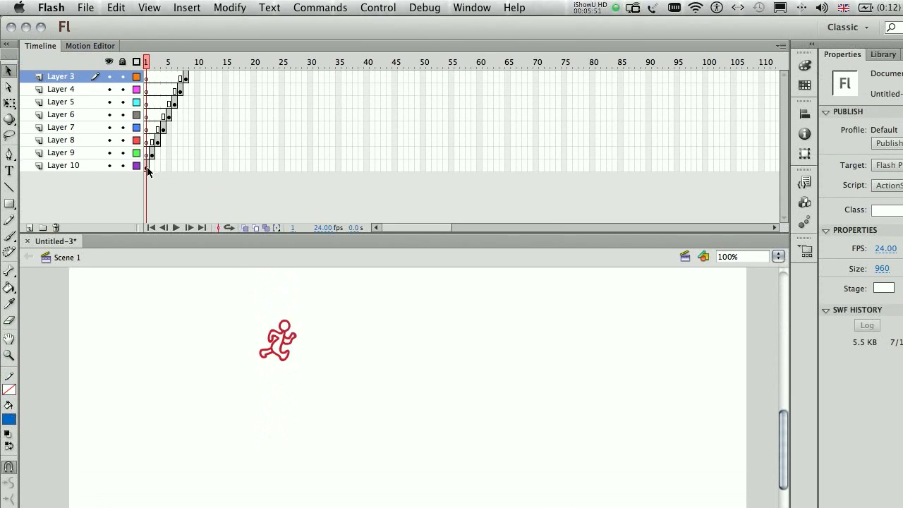
- Centre the poses on frames 1, 2 and 3 horizontally and vertically on the stage
left_click(147, 39)
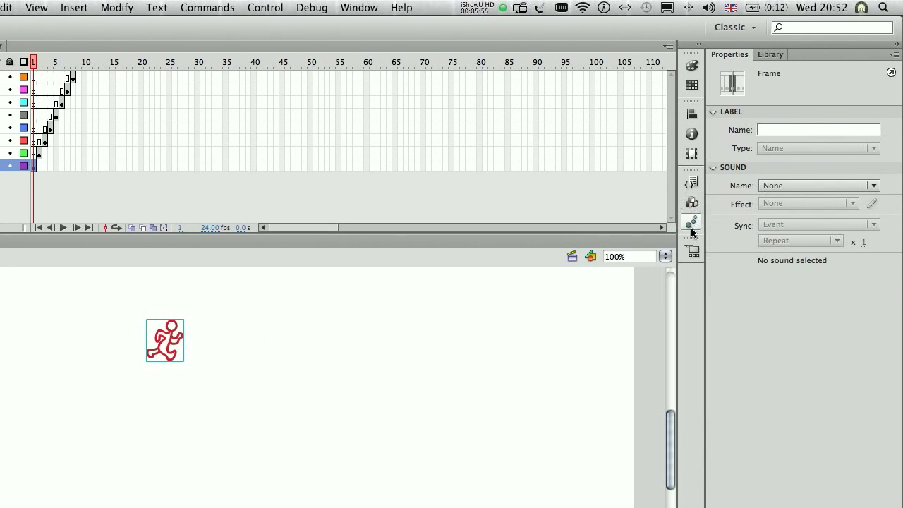
left_click(690, 113)
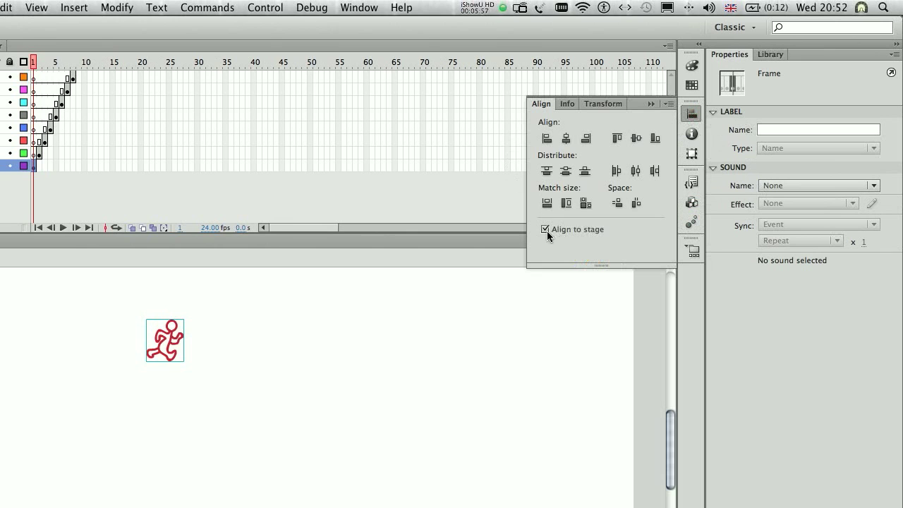
left_click(566, 138)
left_click(636, 138)
left_click(150, 153)
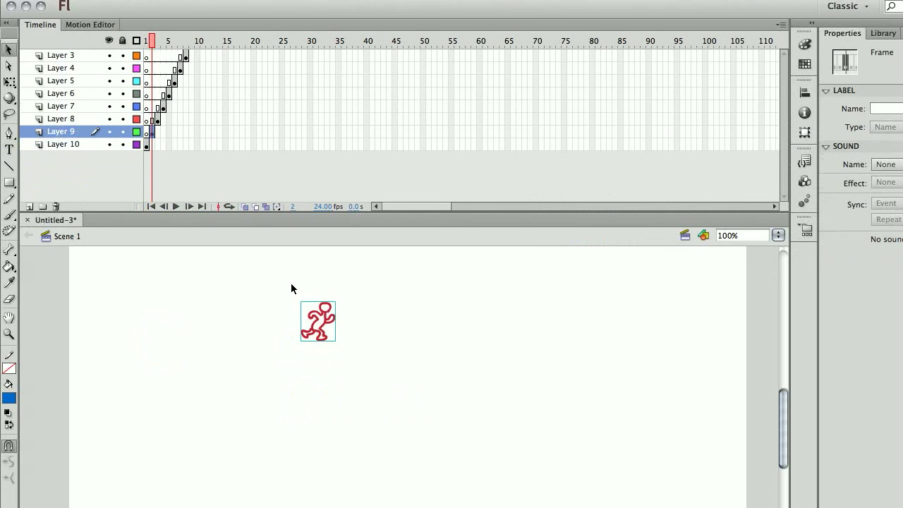
left_click(317, 342)
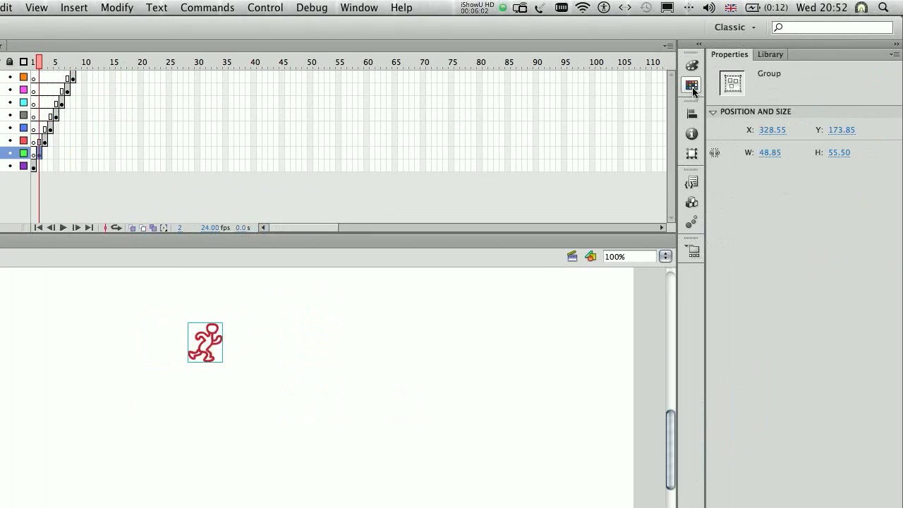
left_click(691, 113)
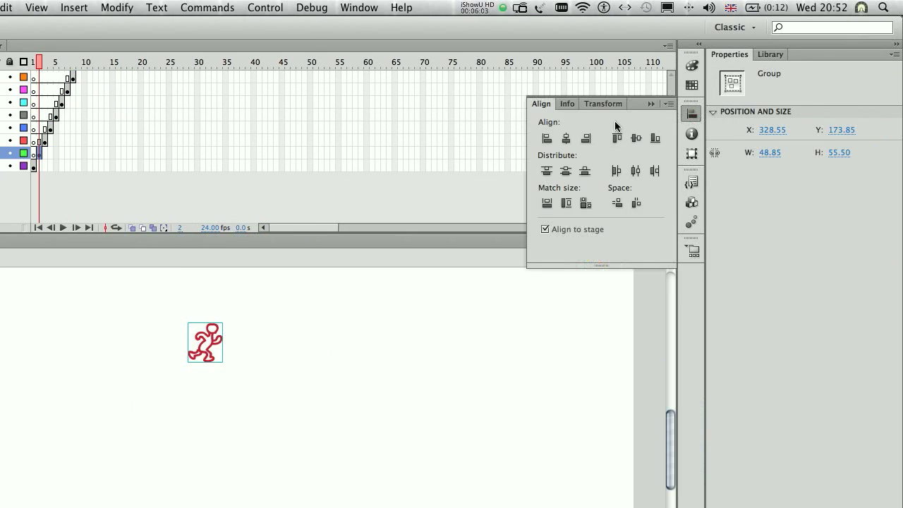
left_click(565, 138)
left_click(635, 139)
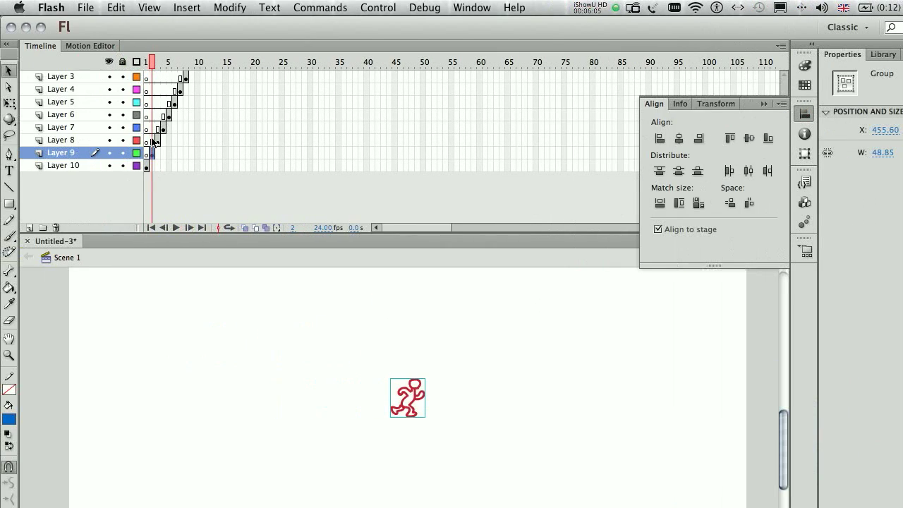
left_click(44, 139)
left_click(804, 113)
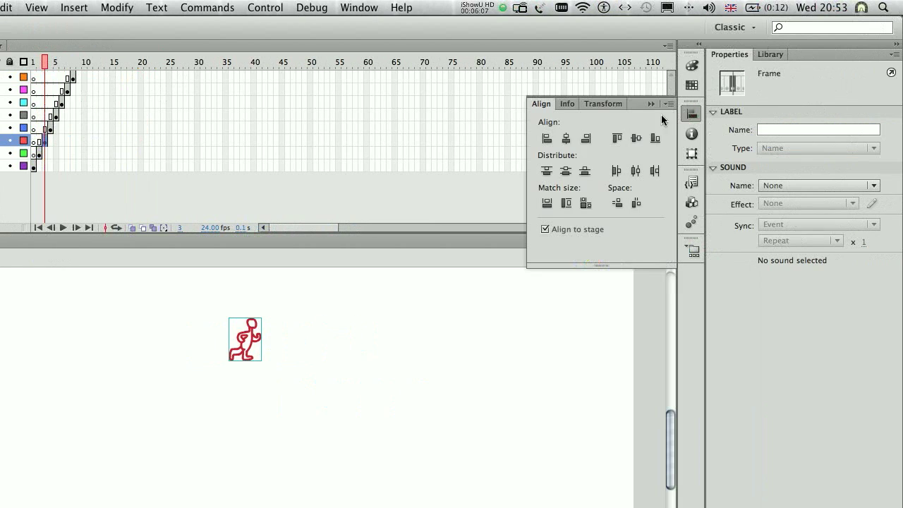
left_click(678, 138)
left_click(635, 139)
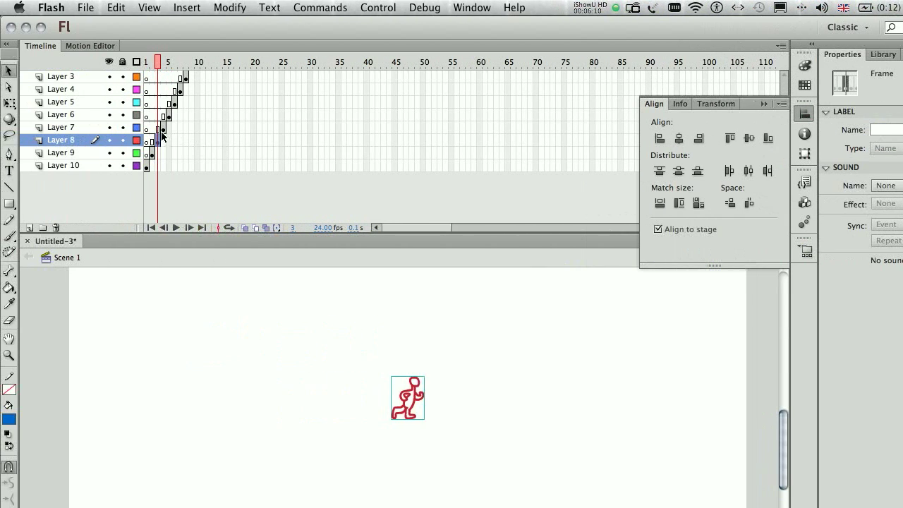
- Centre the poses on frames 4, 5 and 6 horizontally and vertically on the stage
left_click(163, 129)
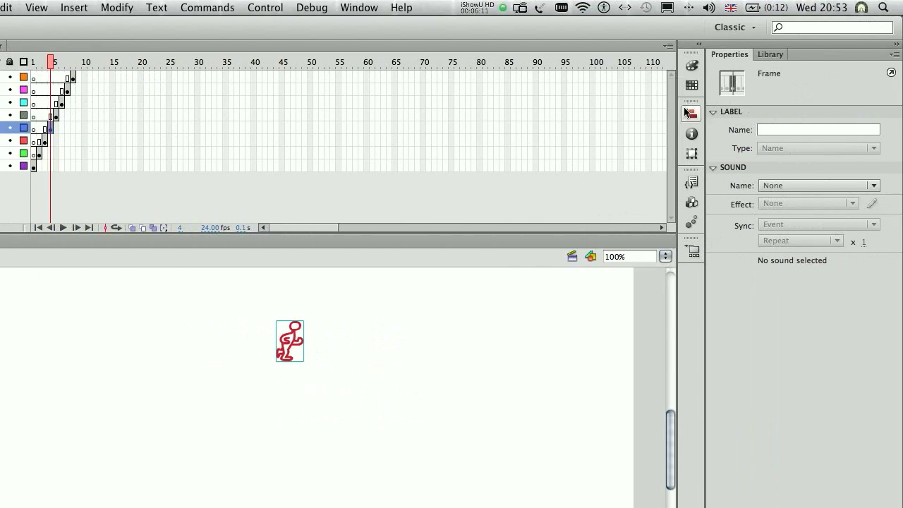
left_click(804, 113)
left_click(678, 139)
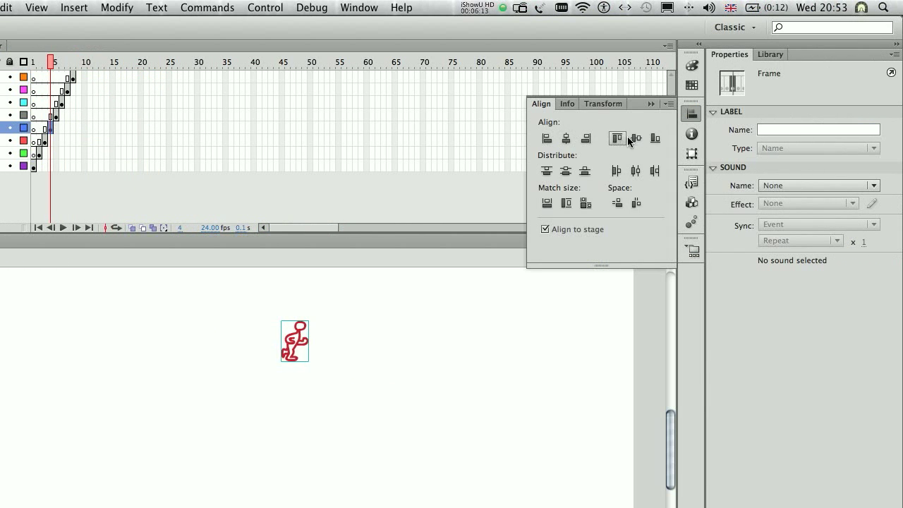
left_click(627, 141)
left_click(55, 115)
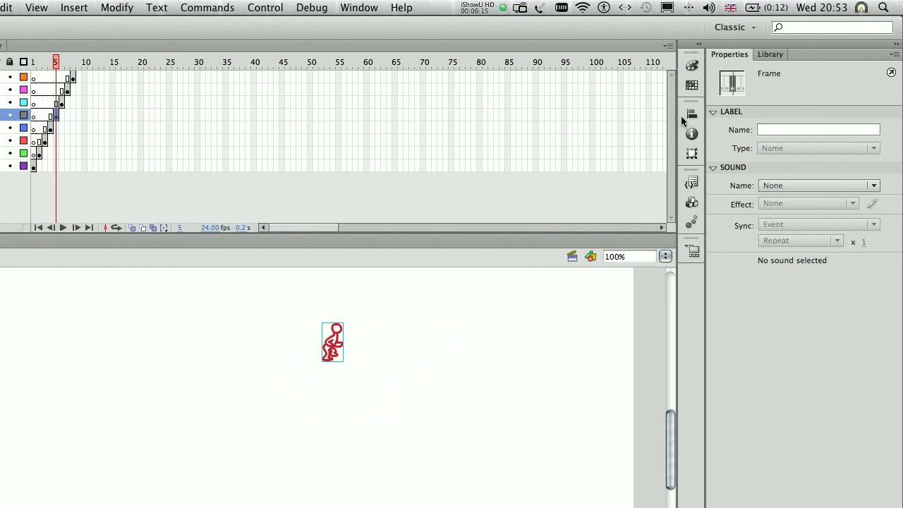
left_click(804, 113)
left_click(679, 139)
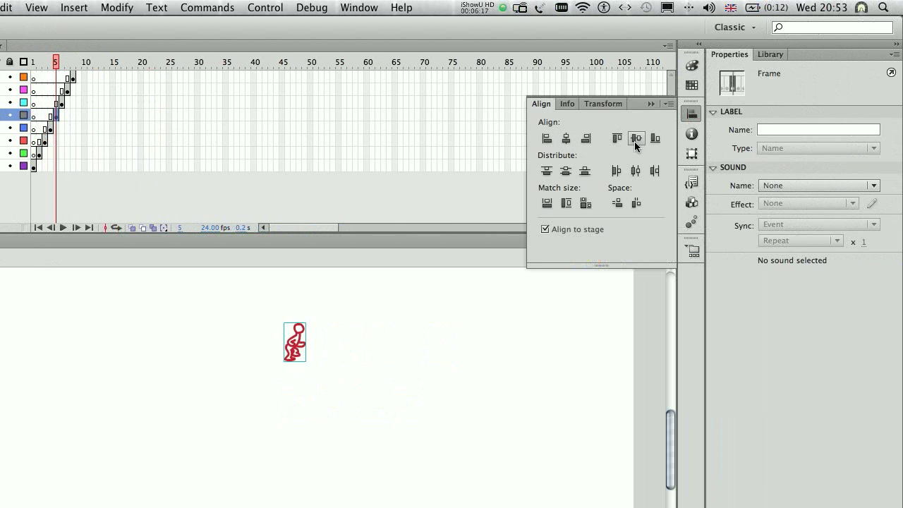
left_click(635, 139)
left_click(173, 102)
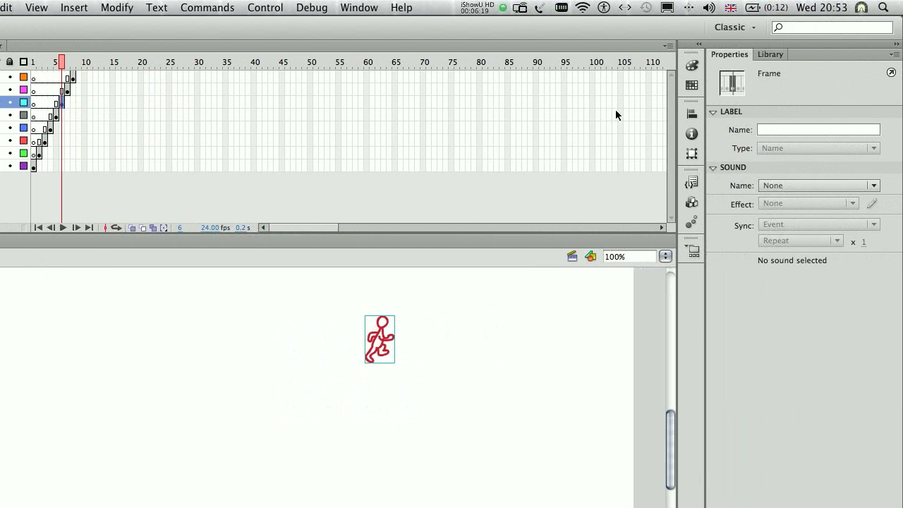
left_click(804, 114)
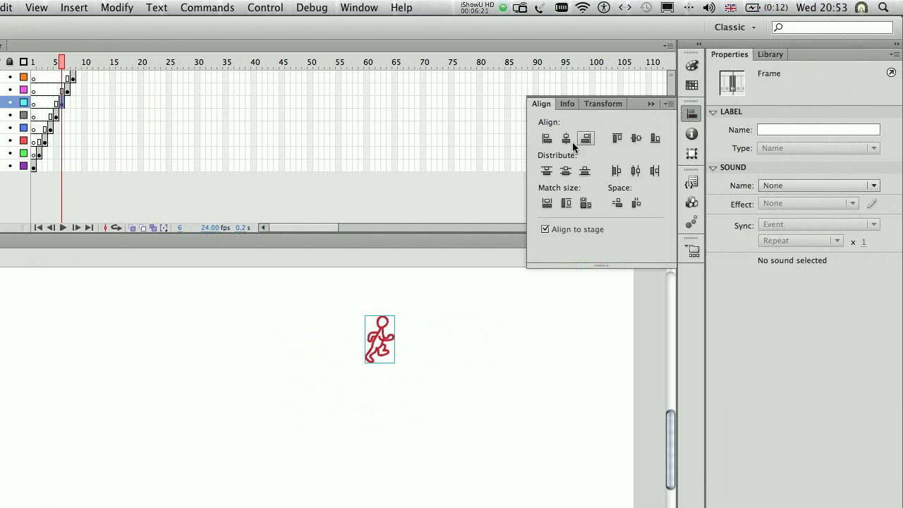
left_click(567, 139)
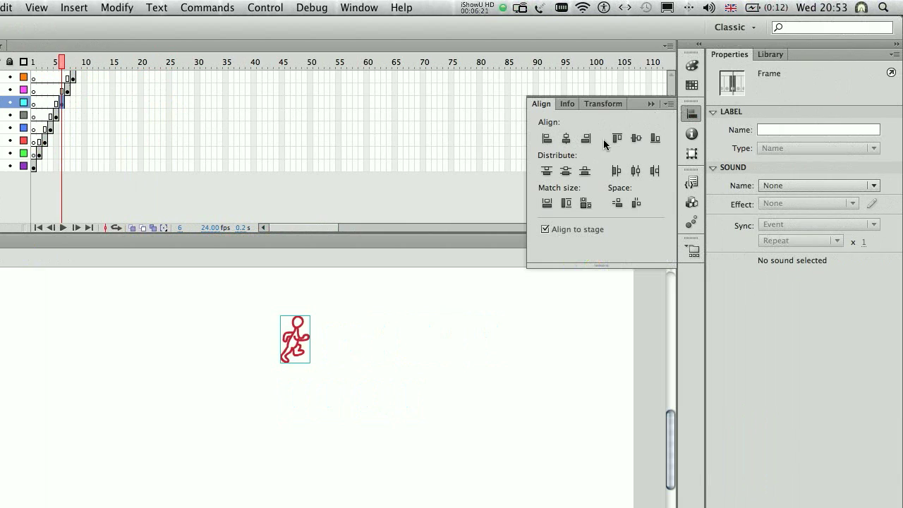
left_click(636, 139)
- Centre the poses on frames 7 and 8 on the stage, then close the Align panel
left_click(181, 92)
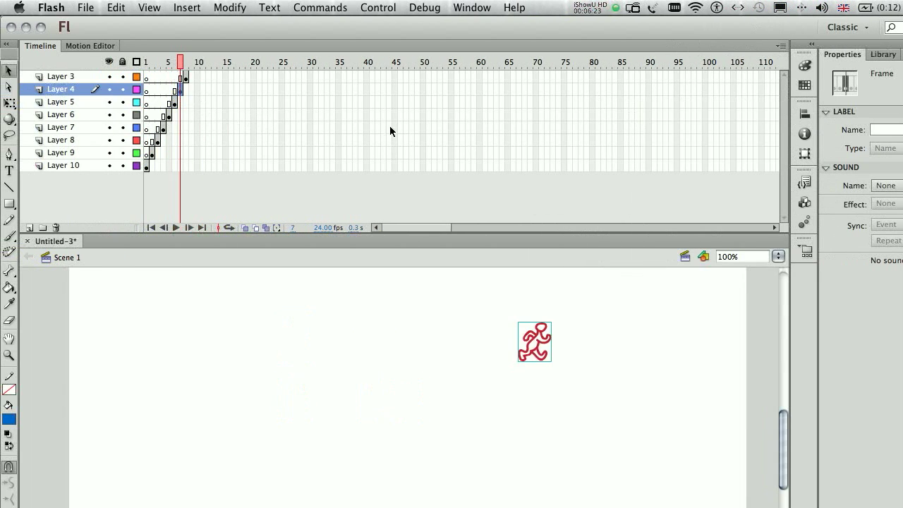
left_click(804, 114)
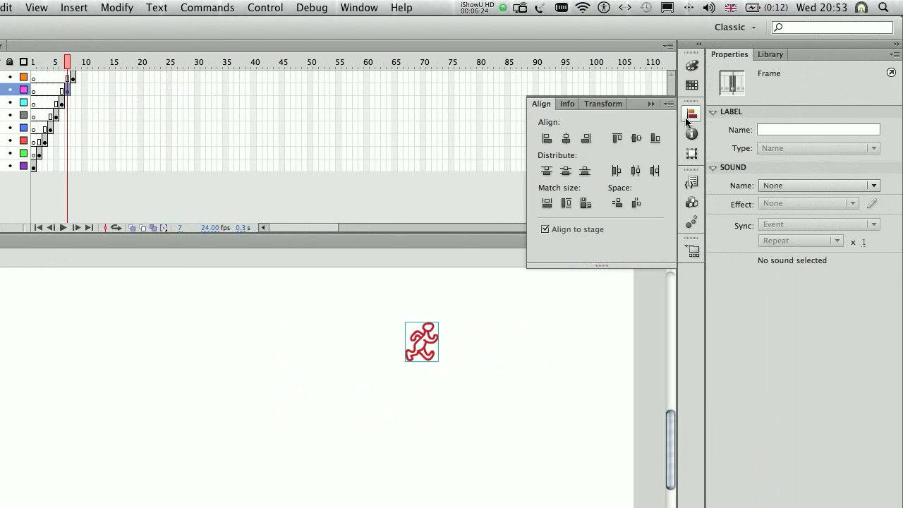
left_click(566, 139)
left_click(636, 139)
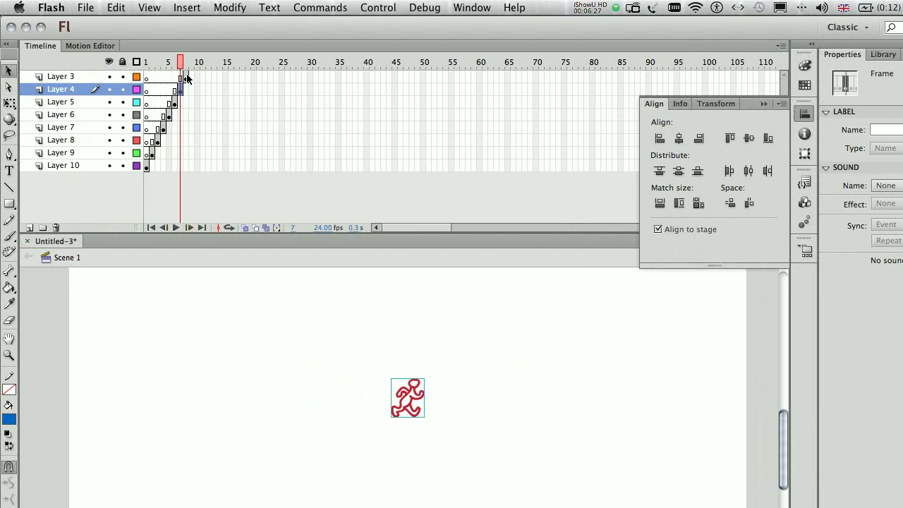
left_click(187, 78)
left_click(804, 114)
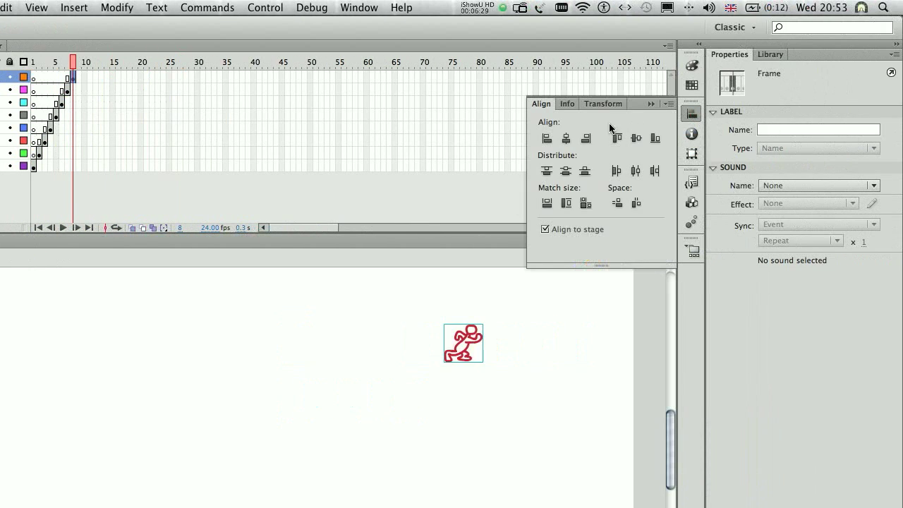
left_click(567, 139)
left_click(636, 139)
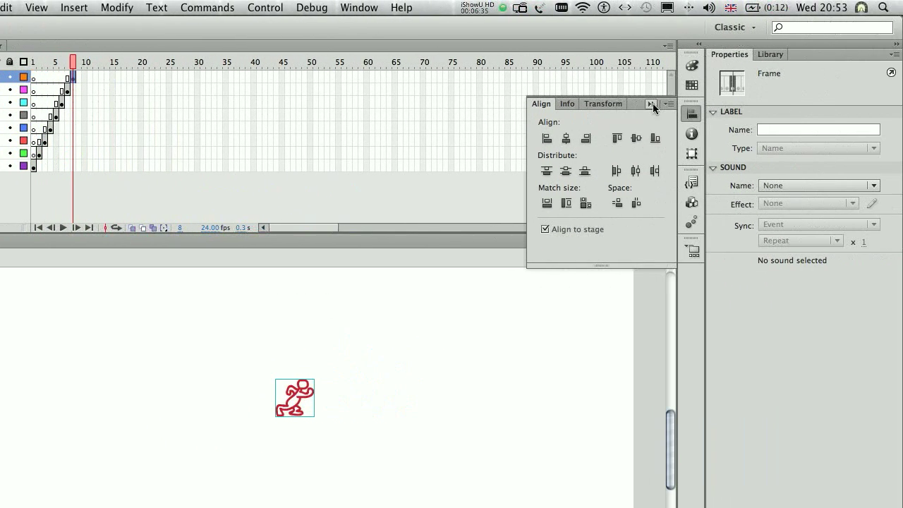
left_click(653, 107)
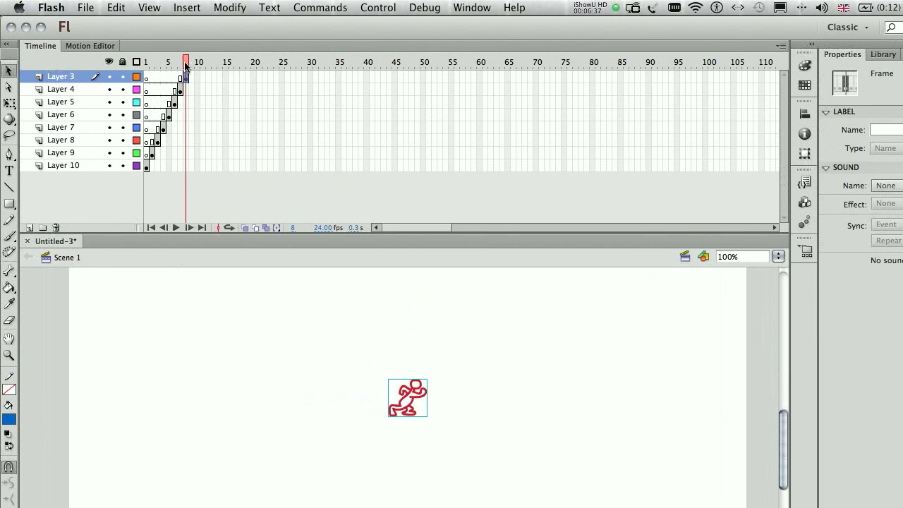
left_click_drag(186, 64, 152, 64)
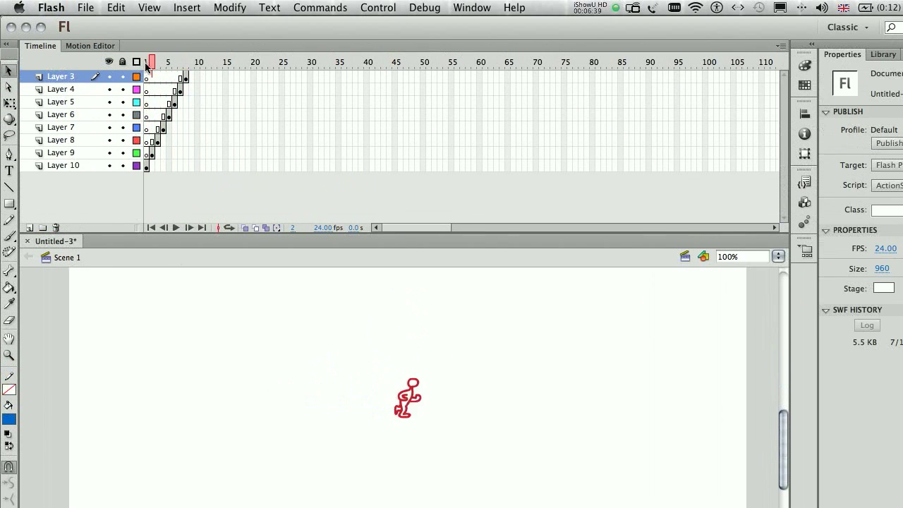
key("super+Return")
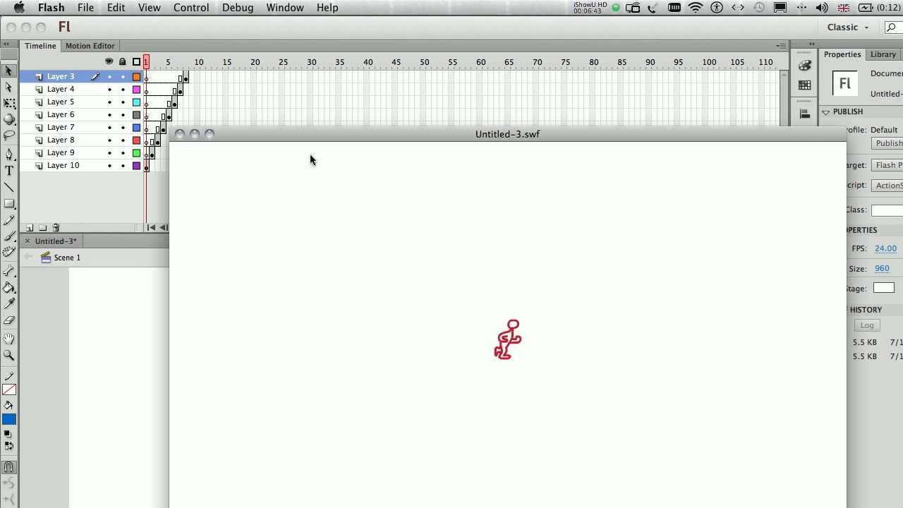
left_click(180, 134)
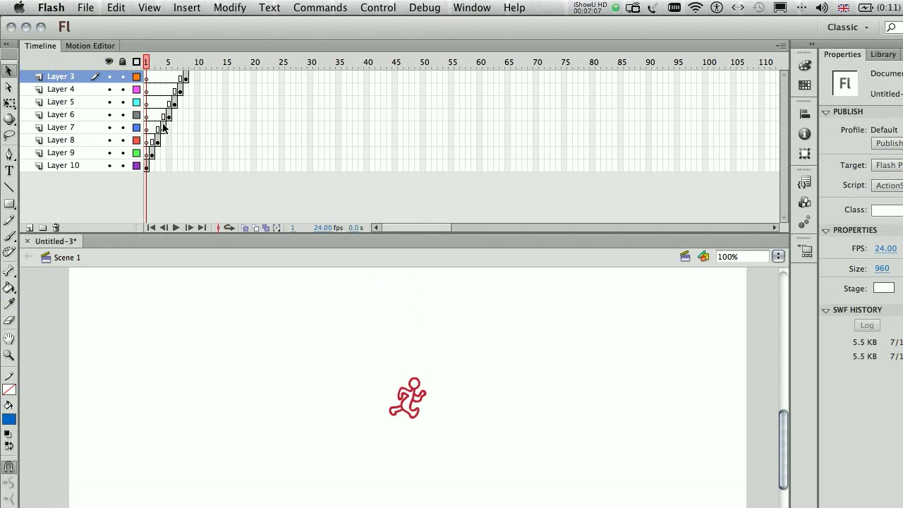
- Copy frames 1–8 across Layers 3–10 of the Scene 1 timeline
left_click(146, 77)
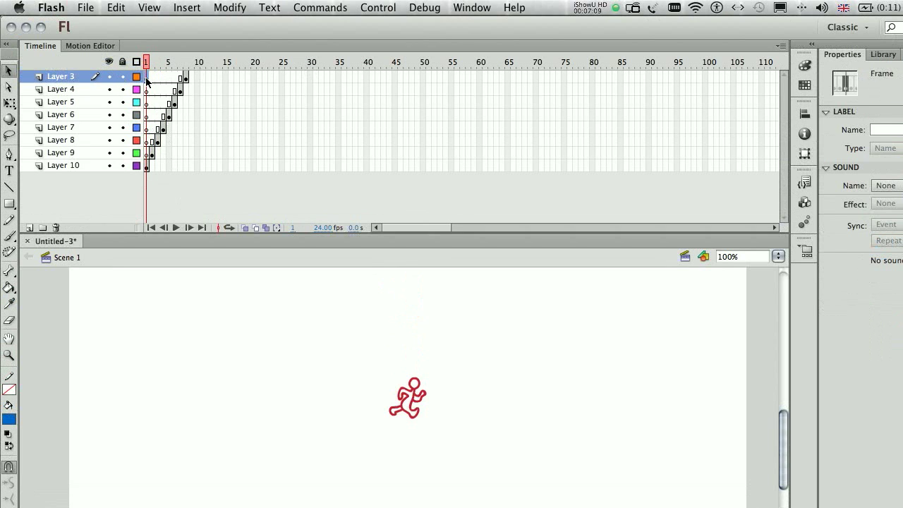
left_click(187, 166, "shift")
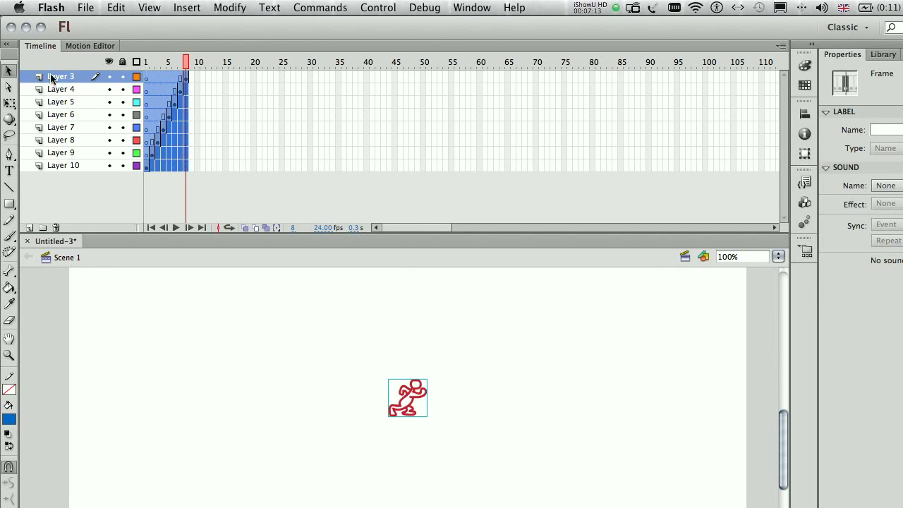
right_click(177, 162)
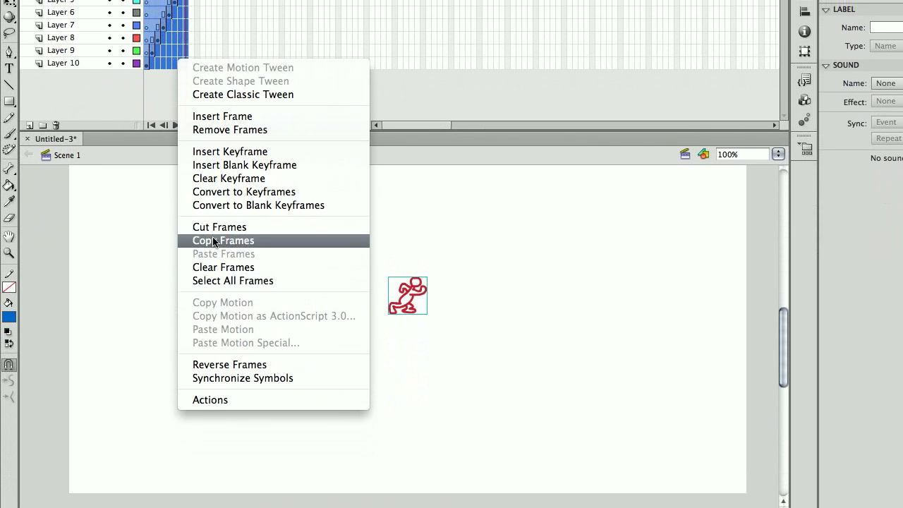
left_click(214, 241)
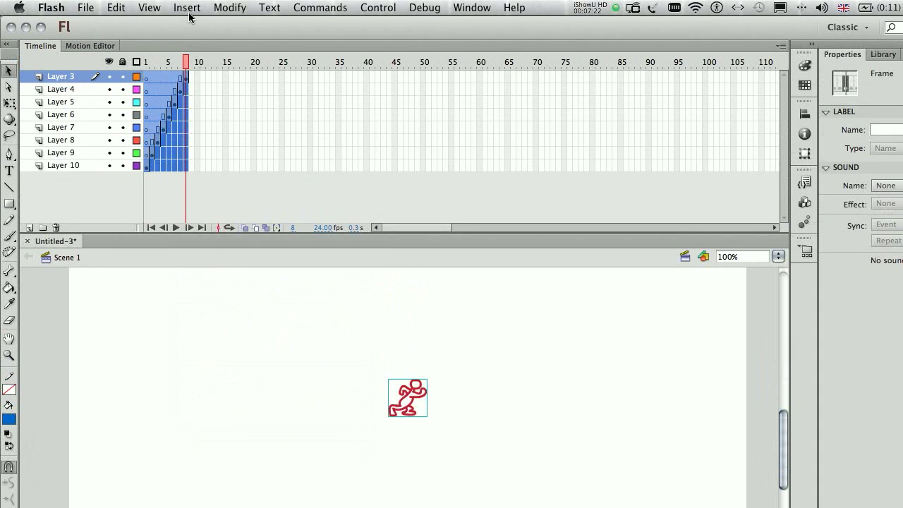
- Insert a new Movie Clip symbol named walk and show it in the Library panel
left_click(186, 8)
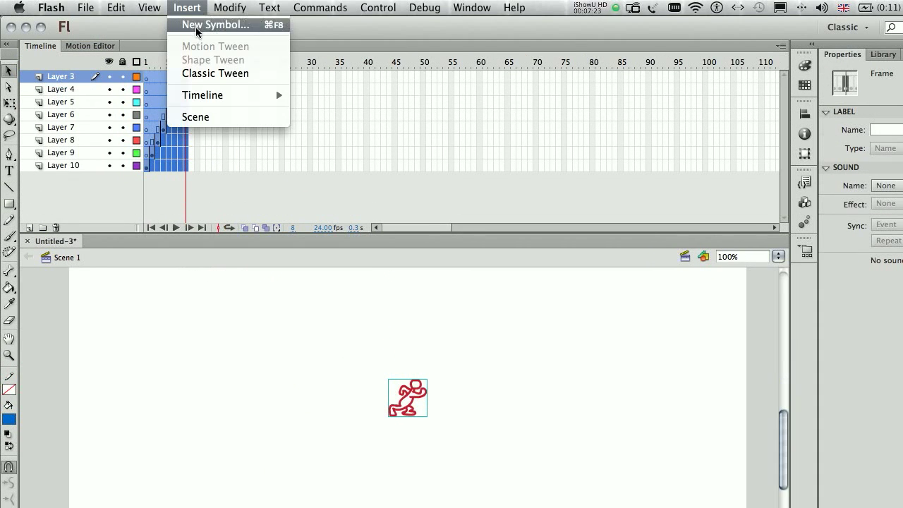
left_click(212, 24)
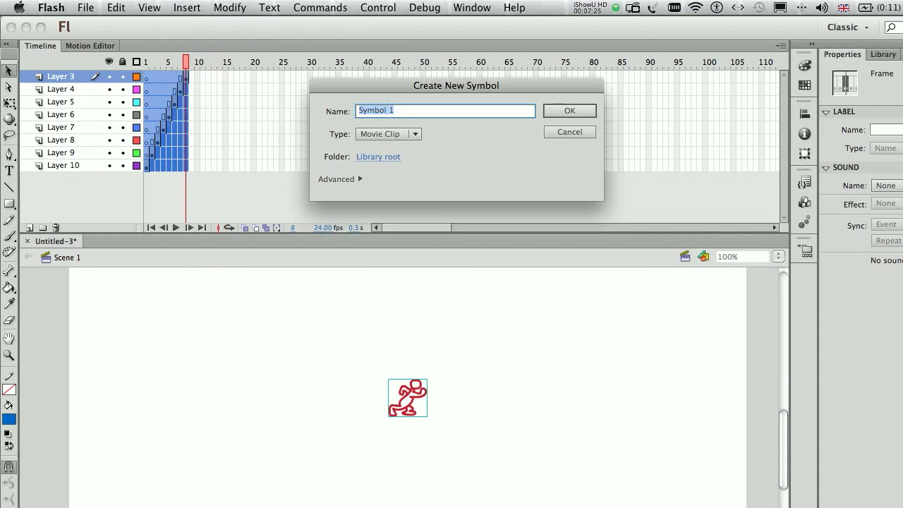
type("walk")
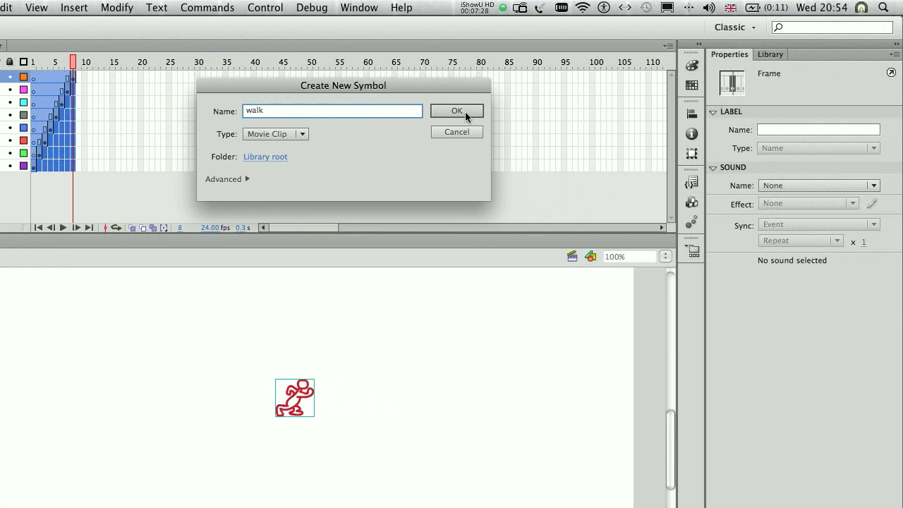
left_click(457, 112)
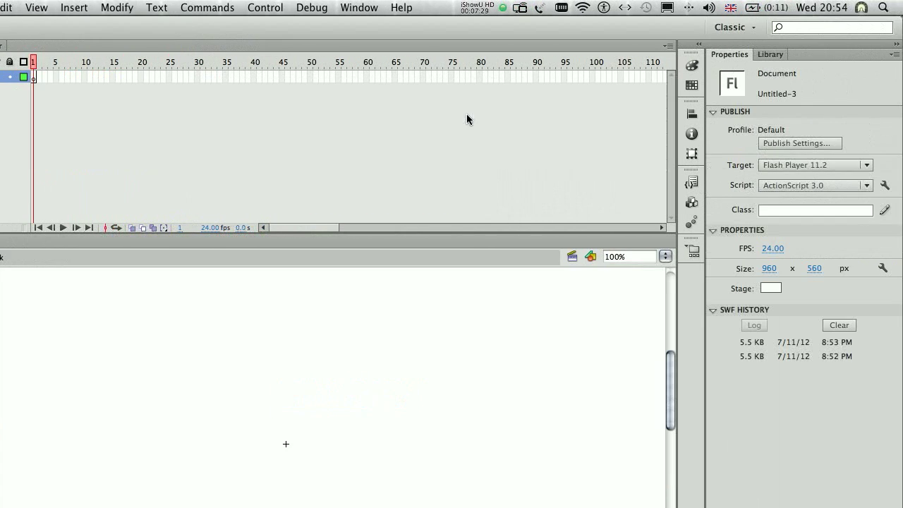
left_click(770, 54)
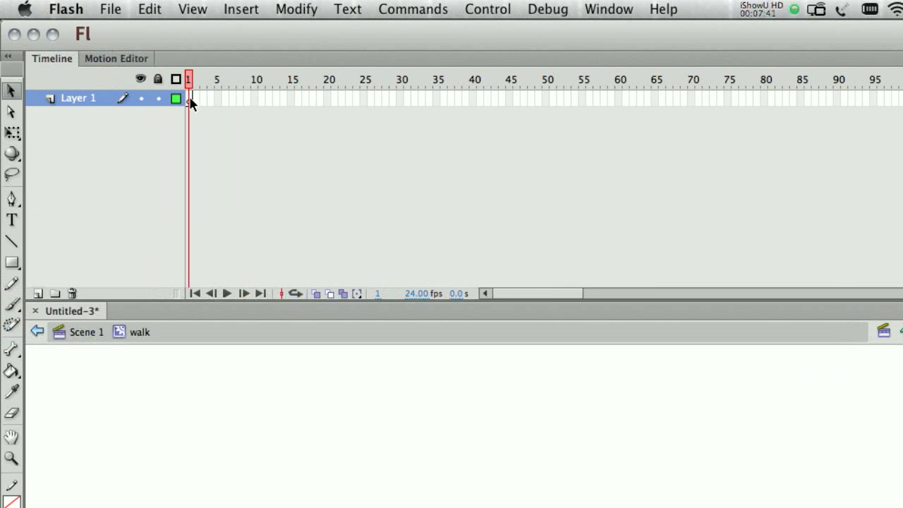
- Paste the copied frames into frame 1 of walk's Layer 1 and scrub to preview the cycle
right_click(192, 103)
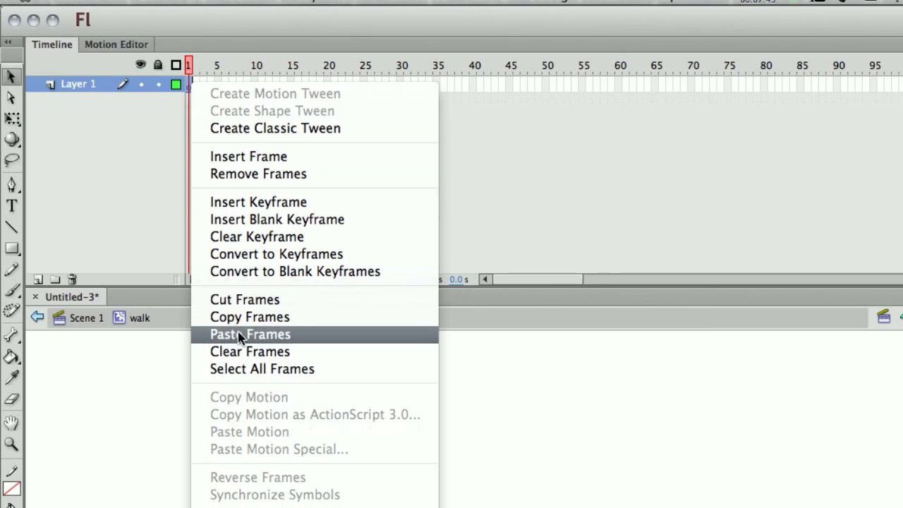
left_click(238, 349)
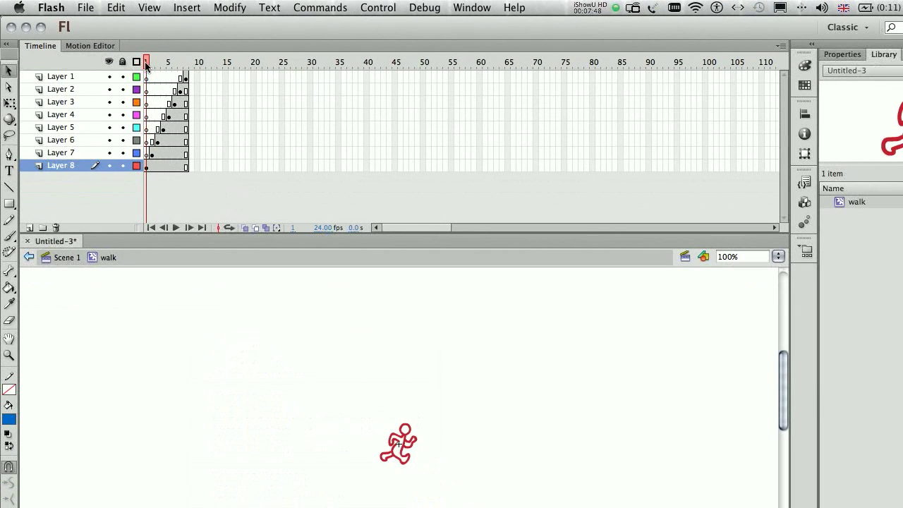
mouse_move(145, 61)
left_mouse_down()
mouse_move(187, 62)
mouse_move(146, 63)
left_mouse_up()
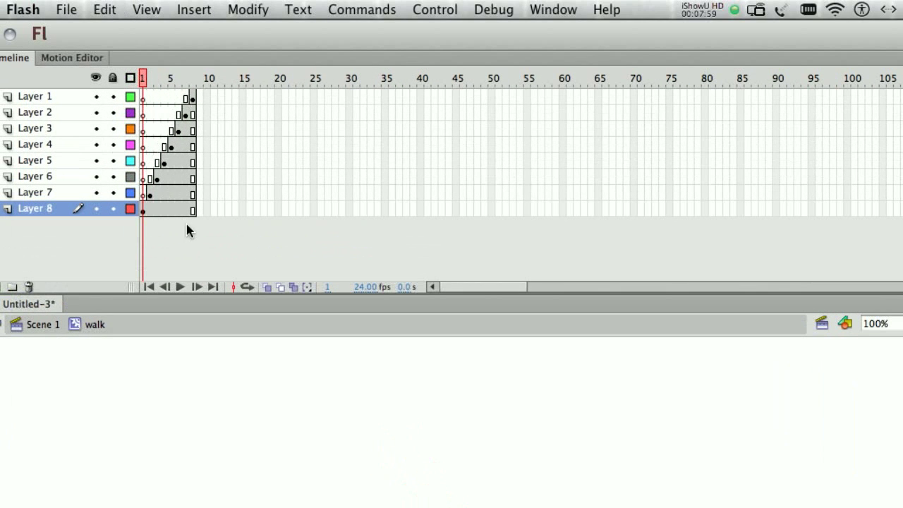
- Convert frame 2 of Layer 8 and frame 3 of Layer 7 to blank keyframes
left_click(149, 210)
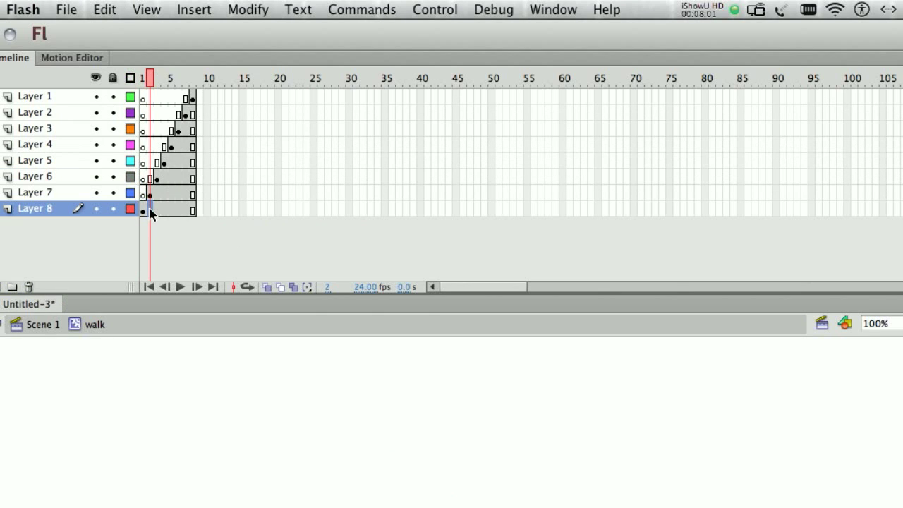
mouse_move(150, 212)
left_mouse_down()
mouse_move(191, 210)
mouse_move(143, 213)
left_mouse_up()
right_click(150, 211)
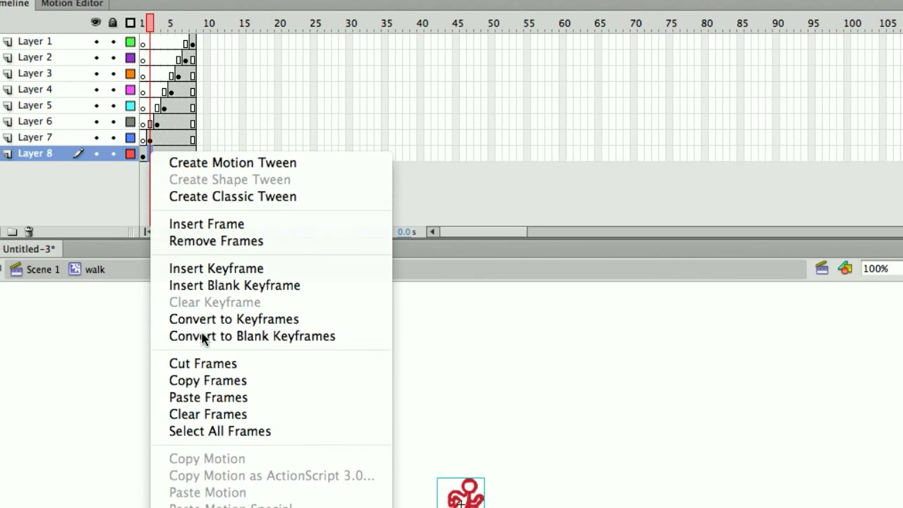
left_click(202, 340)
right_click(150, 196)
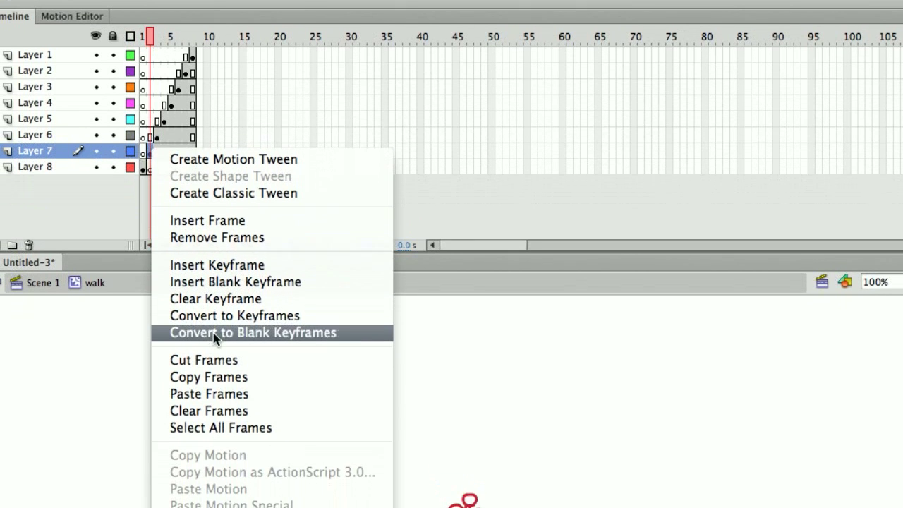
left_click(215, 334)
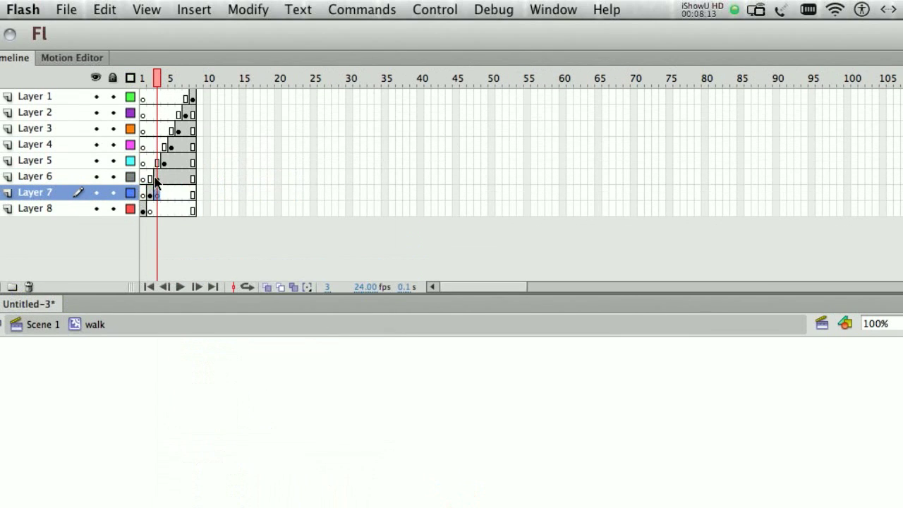
- Convert frame 4 of Layer 6 to a blank keyframe
right_click(155, 178)
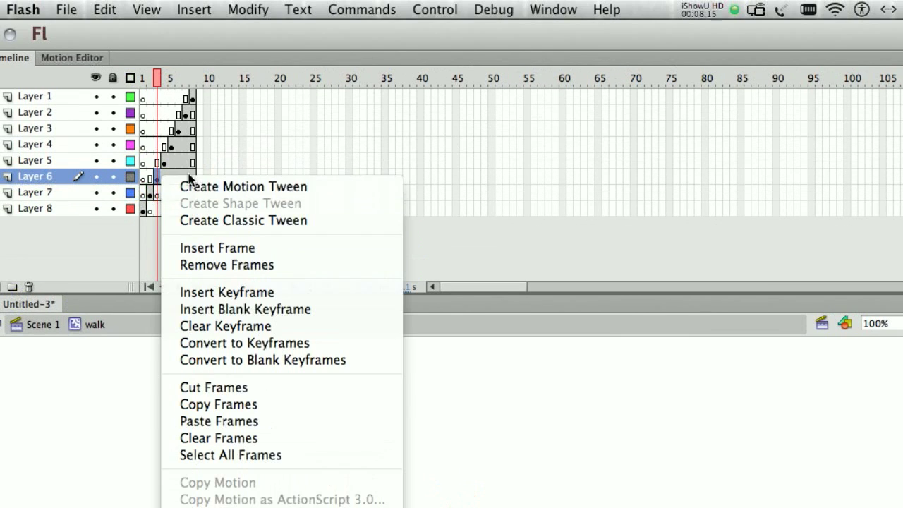
key("Escape")
left_click(167, 178)
left_click_drag(167, 177, 195, 179)
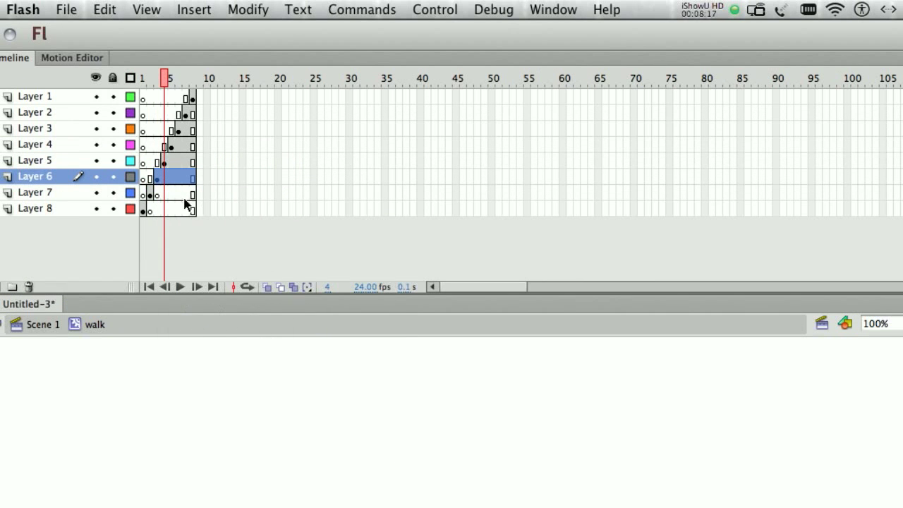
right_click(165, 177)
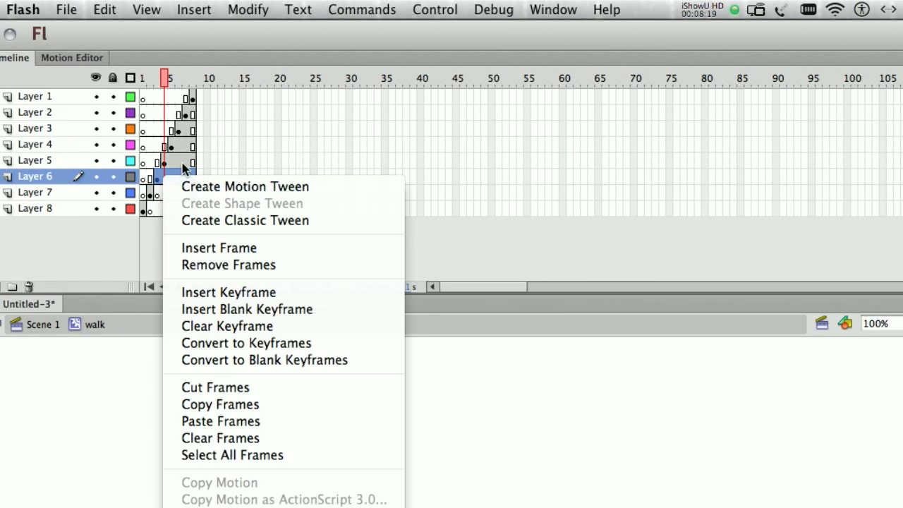
key("Escape")
left_click(148, 177)
left_click_drag(164, 177, 168, 182)
right_click(168, 181)
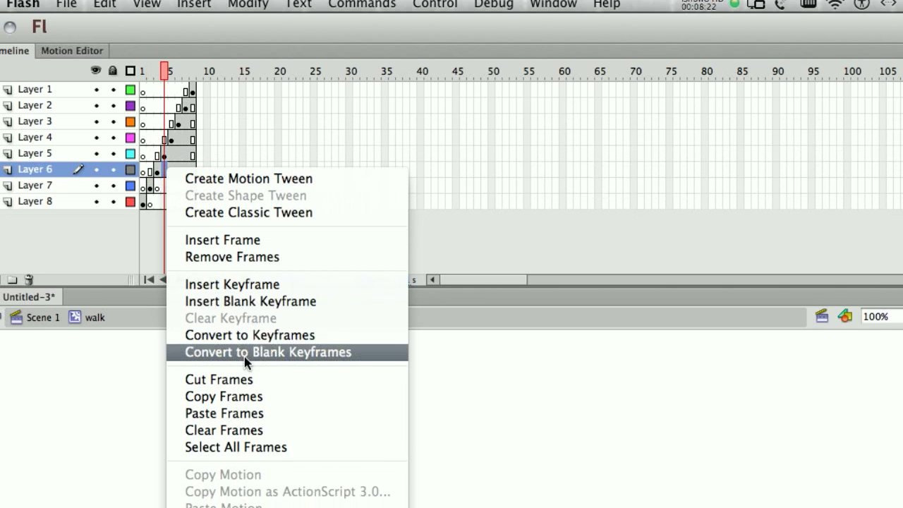
left_click(212, 348)
- Convert frame 5 of Layer 5 and frame 6 of Layer 4 to blank keyframes
right_click(172, 161)
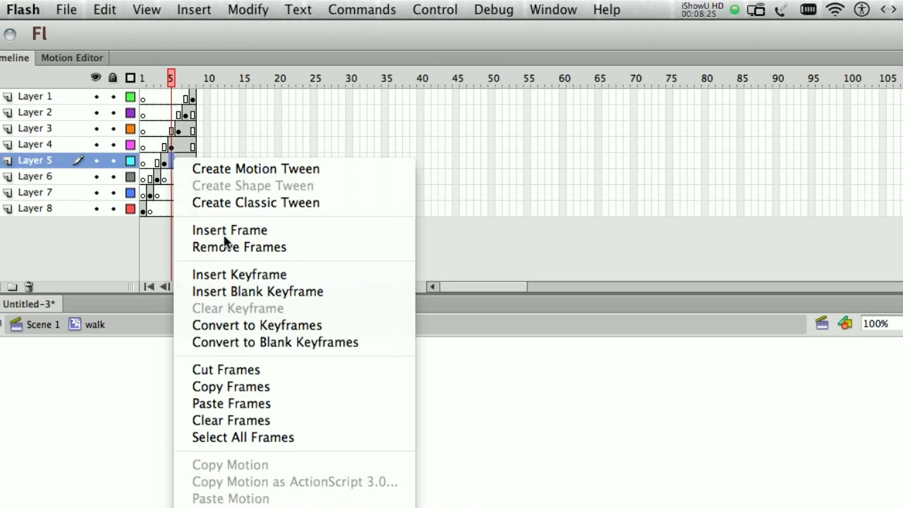
left_click(242, 342)
left_click(178, 146)
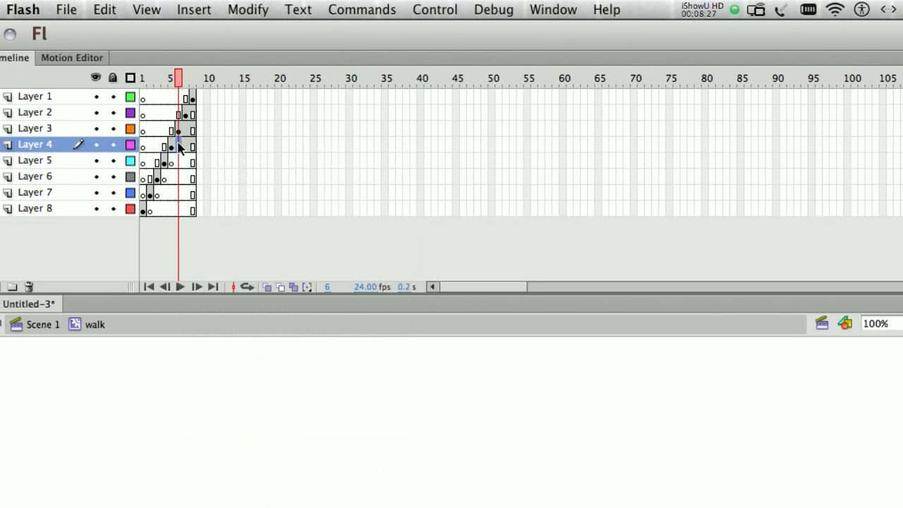
right_click(178, 146)
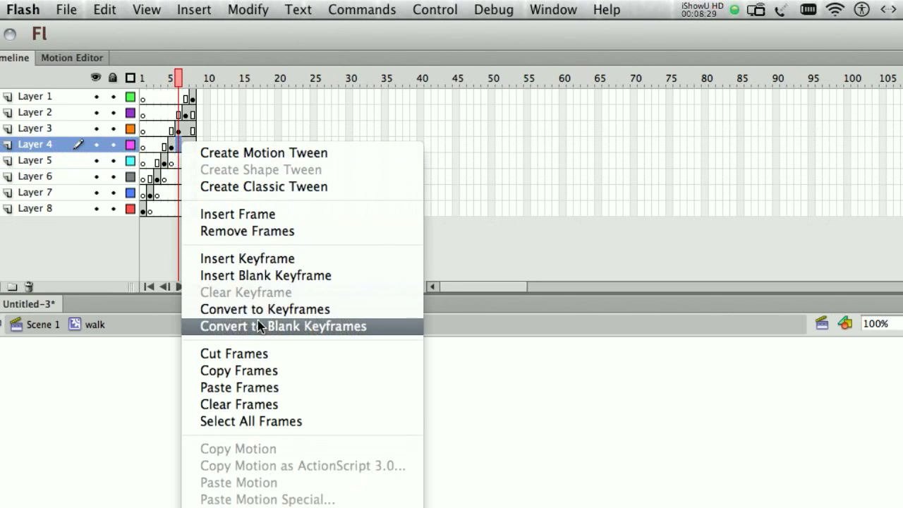
left_click(233, 276)
- Add keyframes after Layer 3's pose at frame 7 and make Layer 2's frame 8 a blank keyframe
left_click(186, 129)
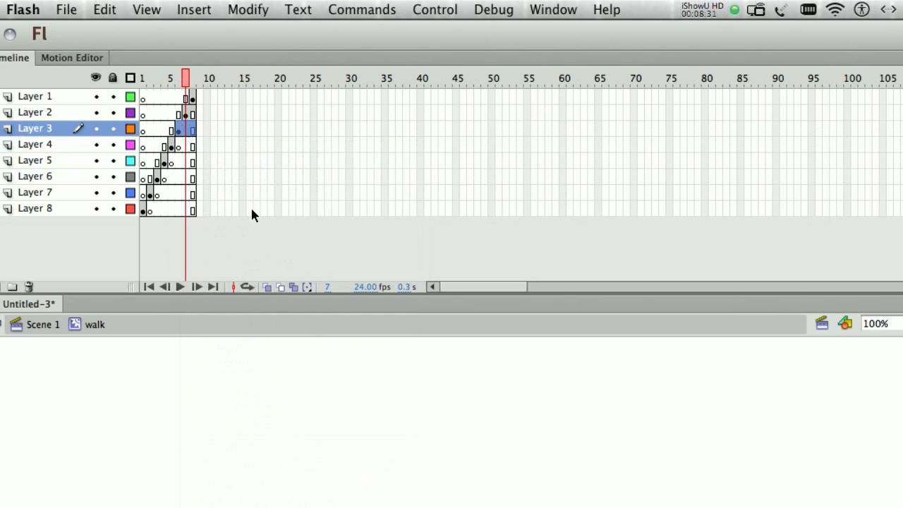
left_click(192, 146)
left_click(187, 130)
right_click(186, 133)
left_click(275, 301)
left_click(193, 115)
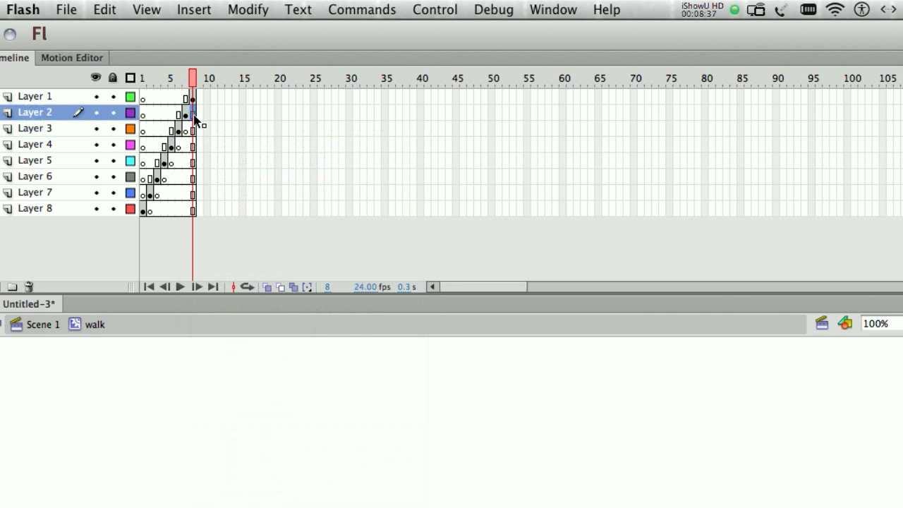
double_click(194, 115)
right_click(195, 116)
left_click(257, 297)
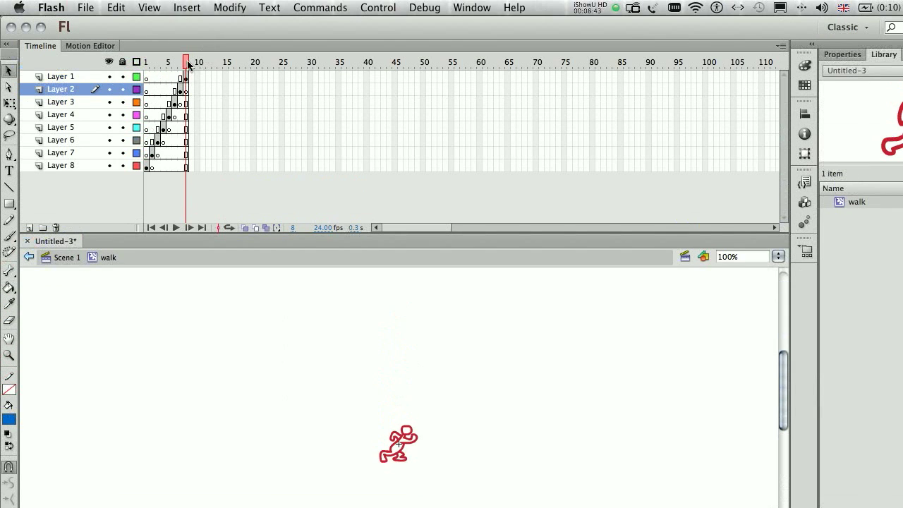
left_click(170, 63)
left_click_drag(170, 64, 124, 66)
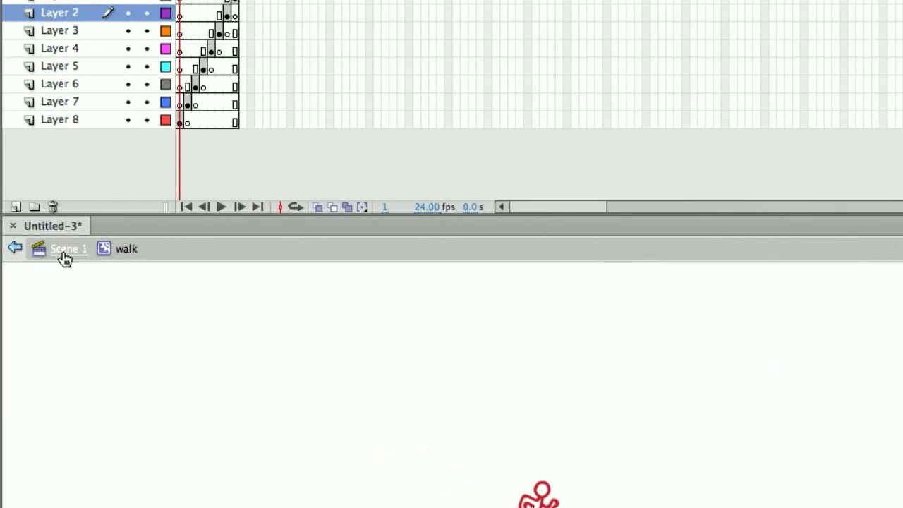
- Back in Scene 1, remove all the leftover frames from every layer
left_click(64, 259)
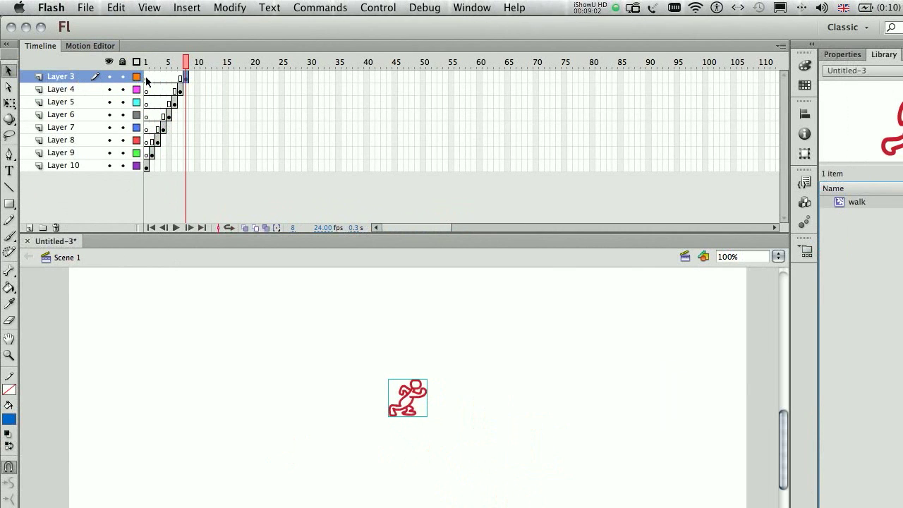
left_click(146, 77)
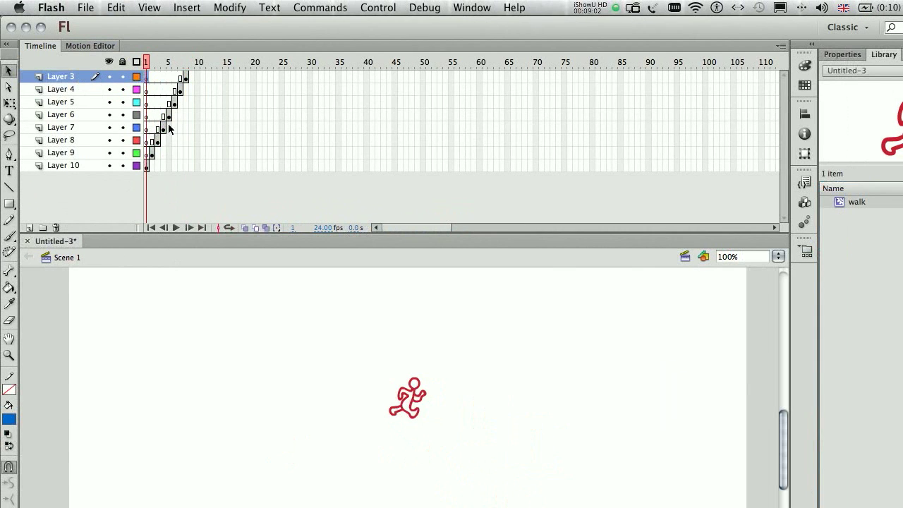
left_click(190, 165, "shift")
right_click(191, 165)
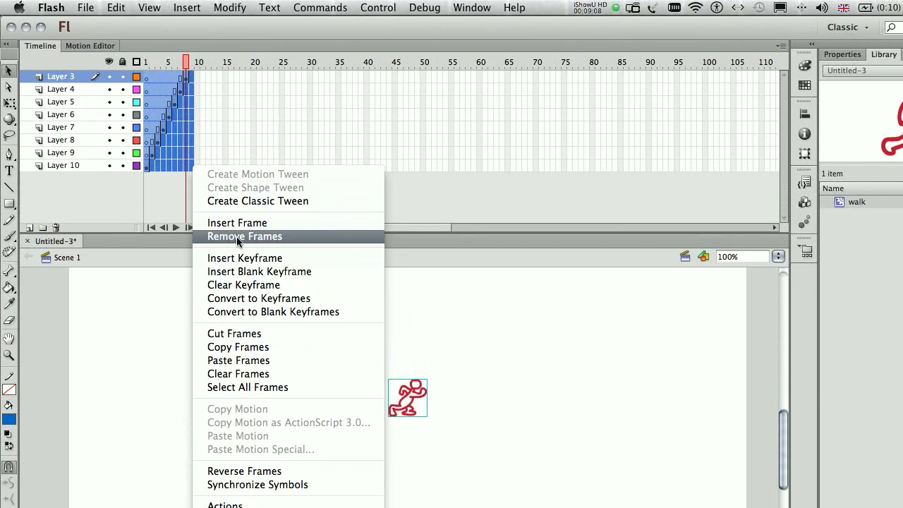
left_click(236, 110)
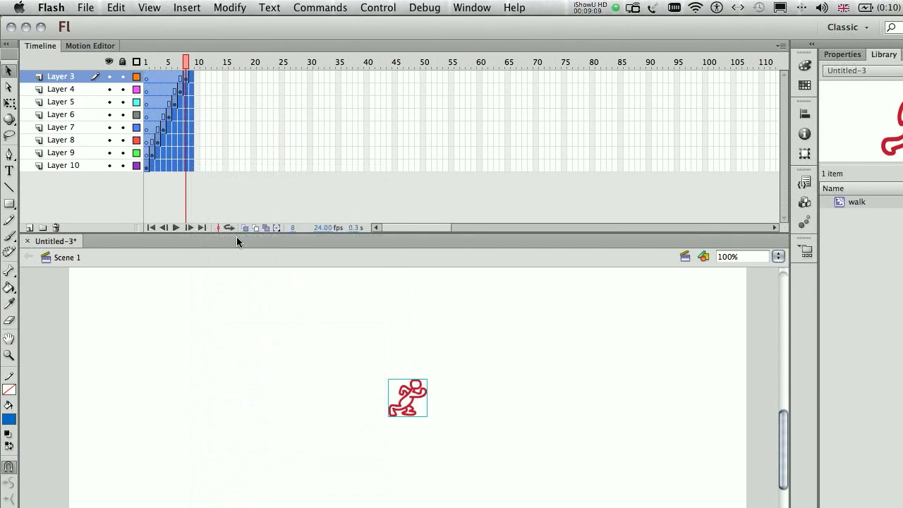
left_click(181, 206)
- Delete the extra Layers 10–4, leaving only the empty Layer 3
left_click(53, 165)
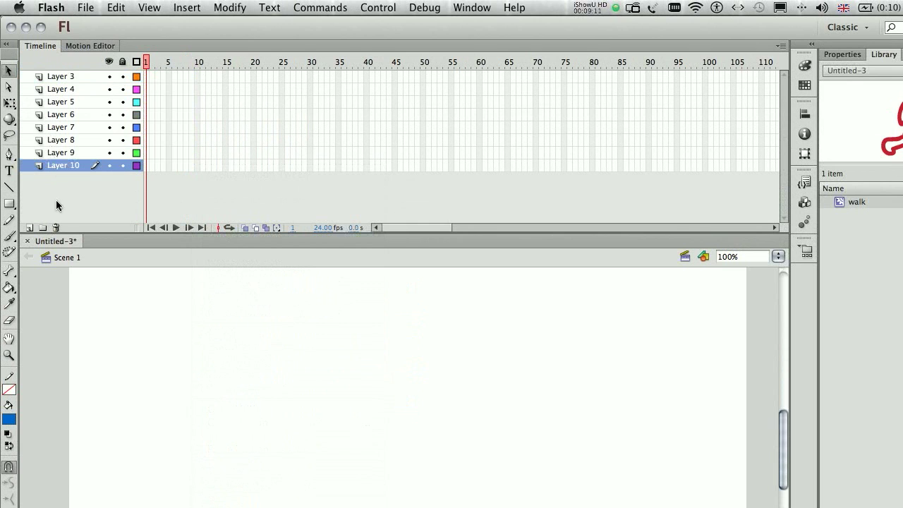
left_click(56, 226)
left_click(56, 226)
left_click(56, 225)
left_click(56, 226)
left_click(56, 225)
left_click(56, 225)
left_click(56, 226)
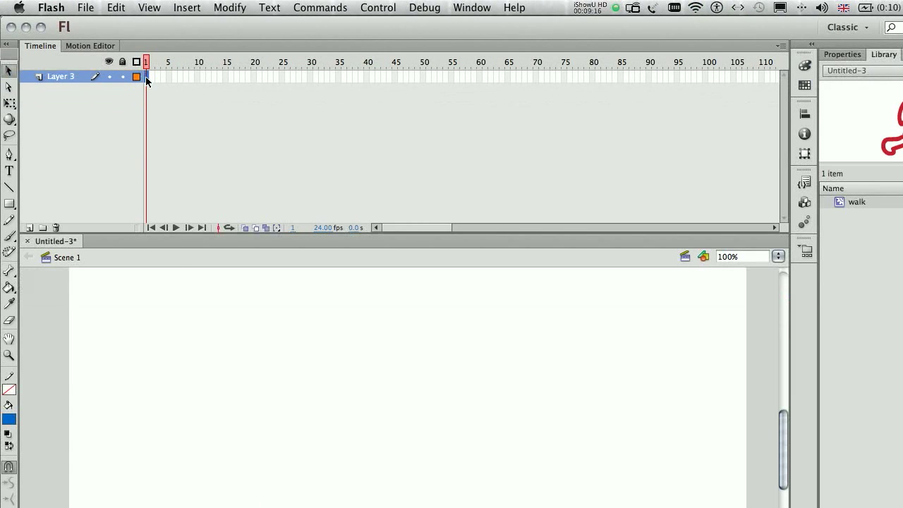
right_click(147, 80)
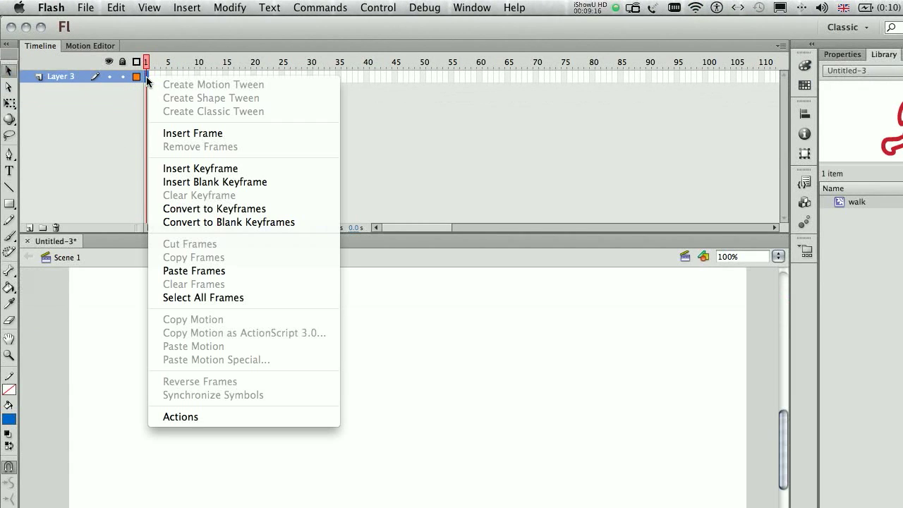
left_click(184, 132)
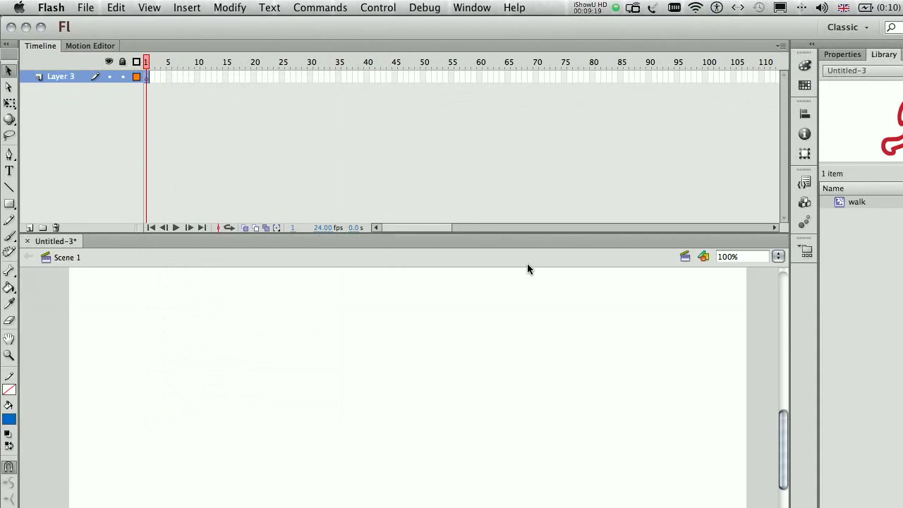
- Shrink the timeline panel and place a walk instance on the left of the stage
left_click_drag(584, 233, 577, 154)
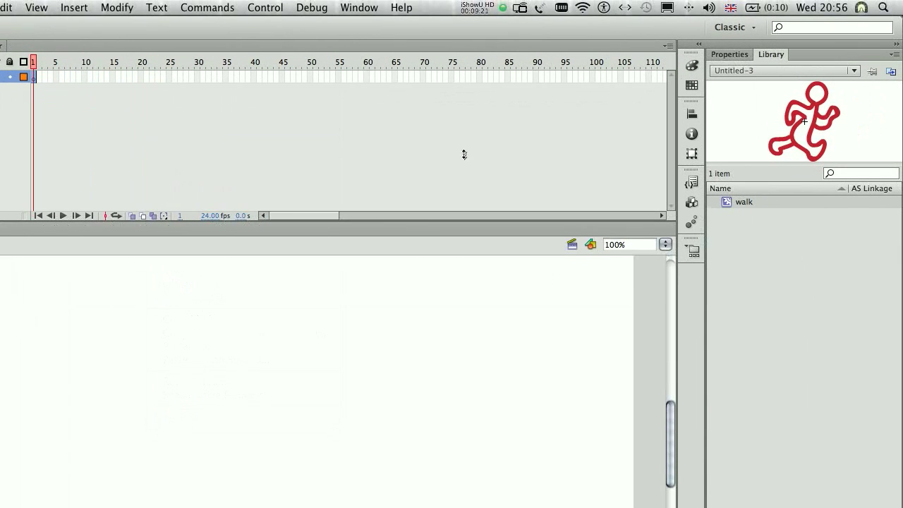
left_click_drag(464, 154, 465, 138)
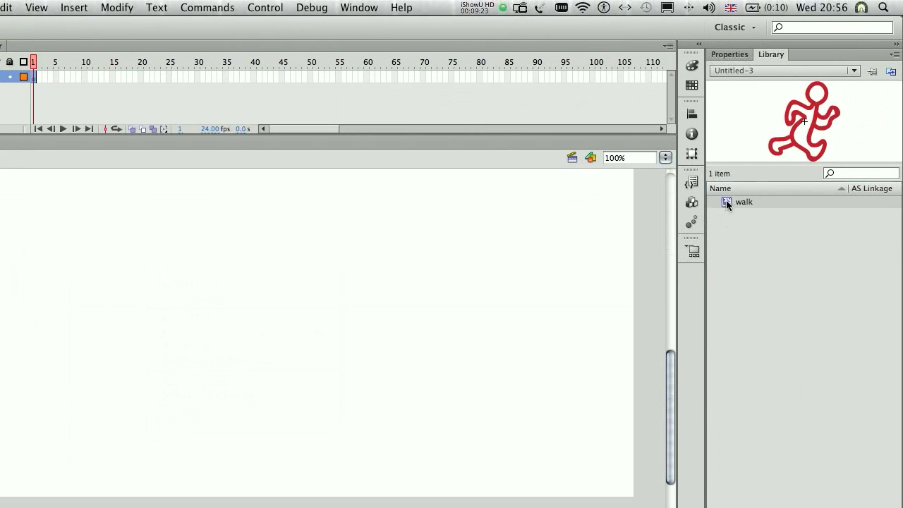
left_click_drag(726, 201, 82, 295)
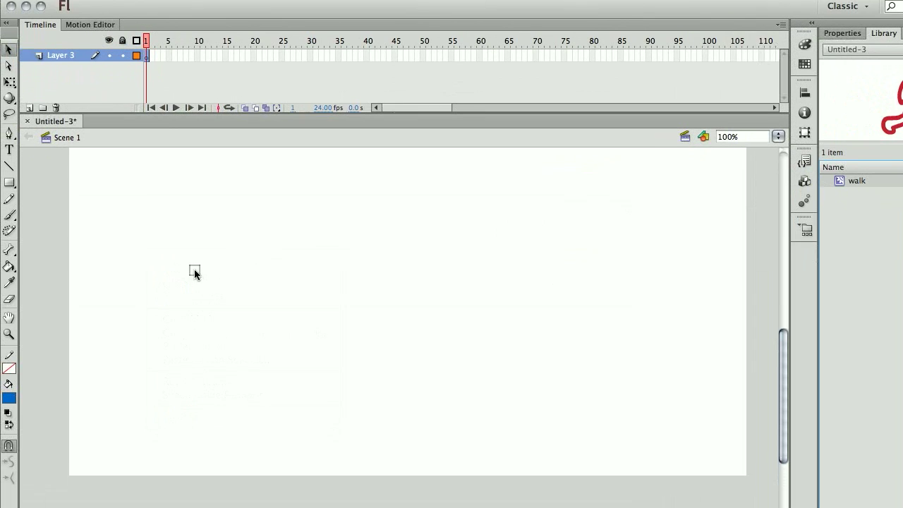
left_click_drag(194, 268, 194, 271)
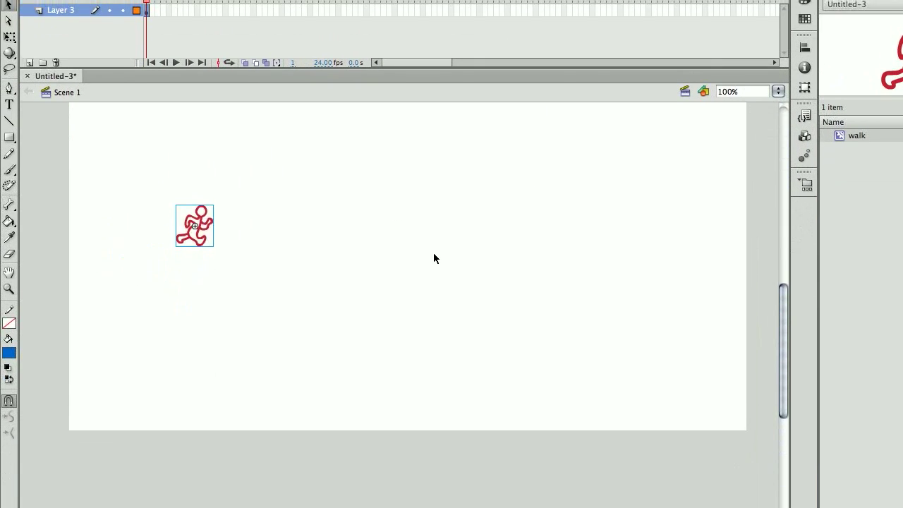
key("super+minus")
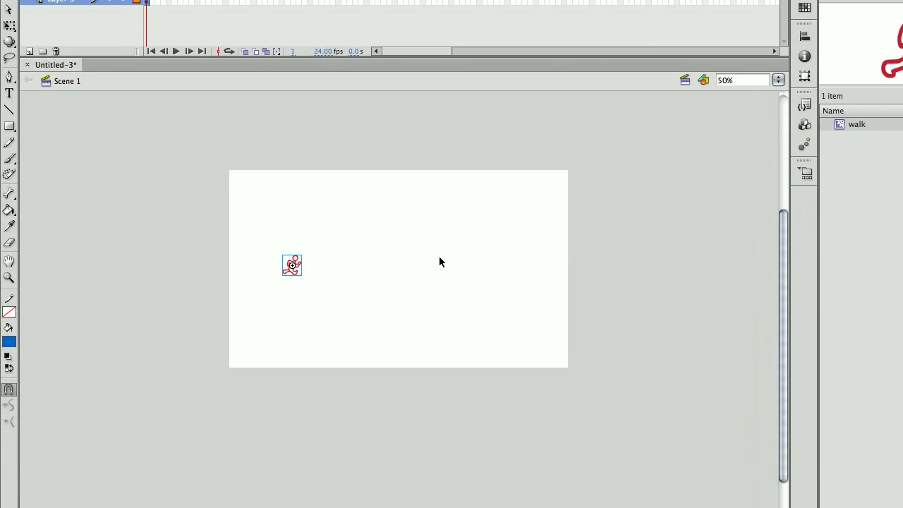
key("super+equal")
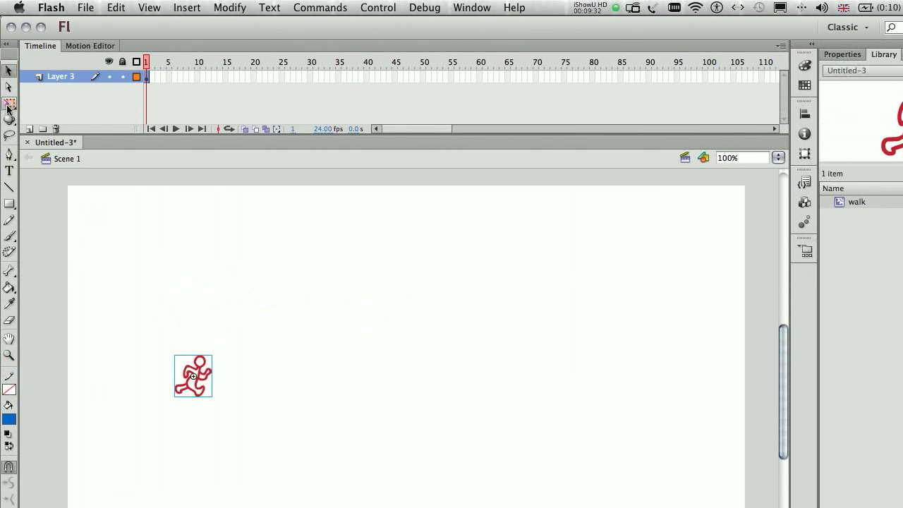
- Scale the walk instance up about four times with Free Transform and test the movie
left_click(7, 108)
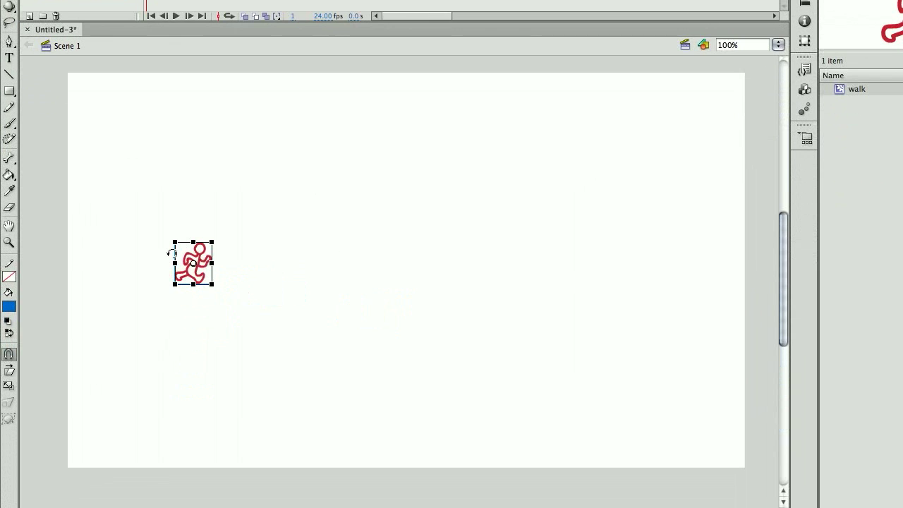
left_click_drag(173, 243, 113, 153)
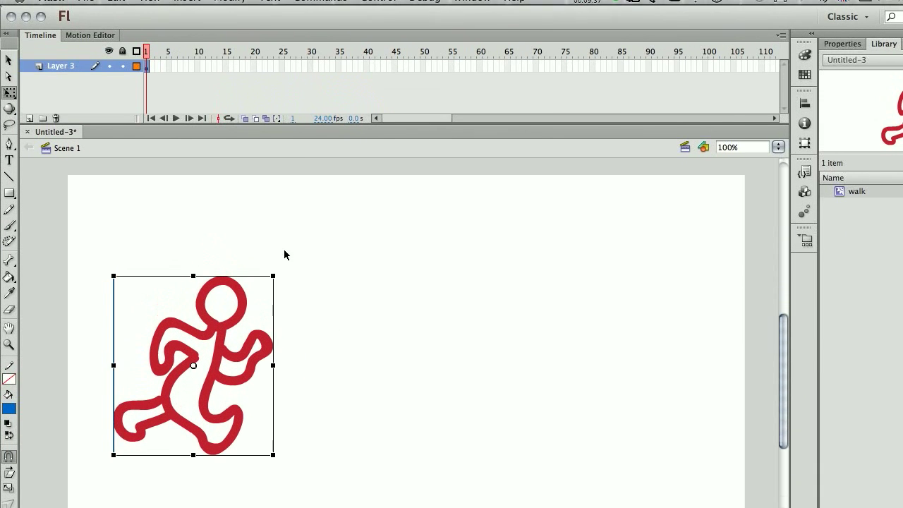
left_click(317, 244)
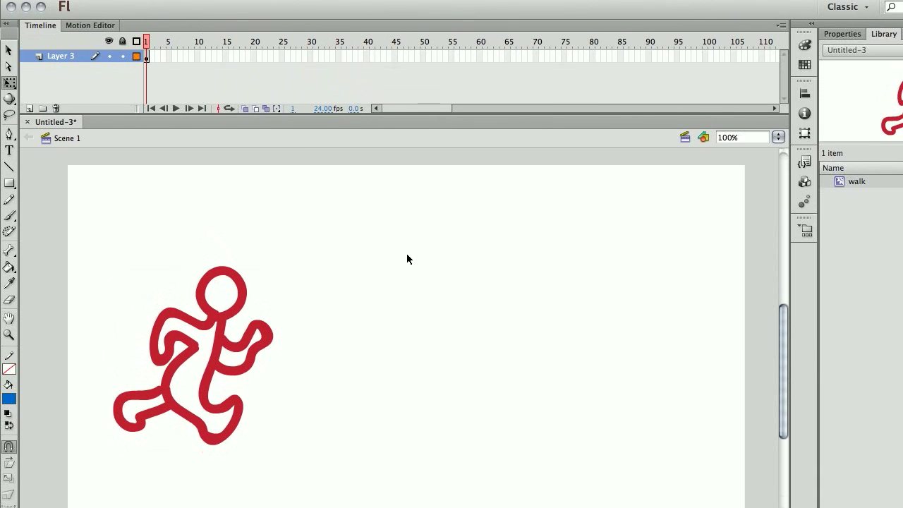
key("super+Return")
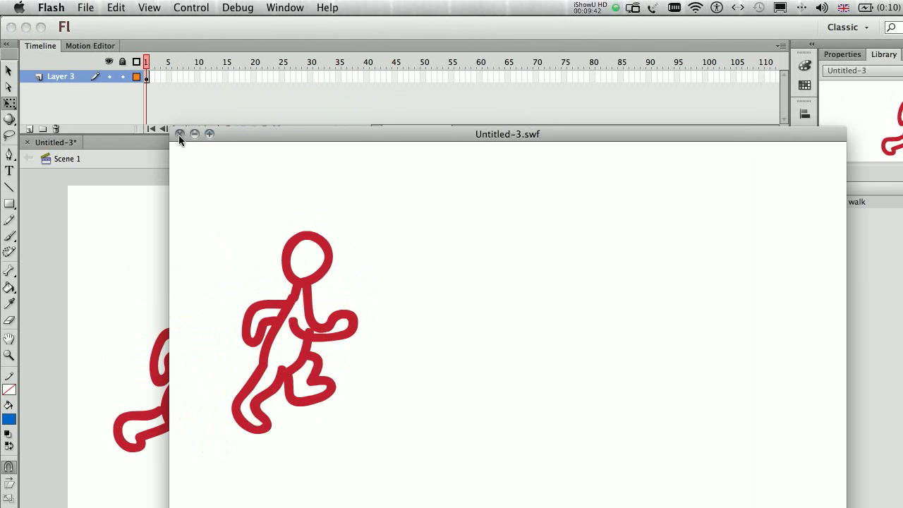
- Close the SWF window, select the running man, and test the movie again
left_click(180, 134)
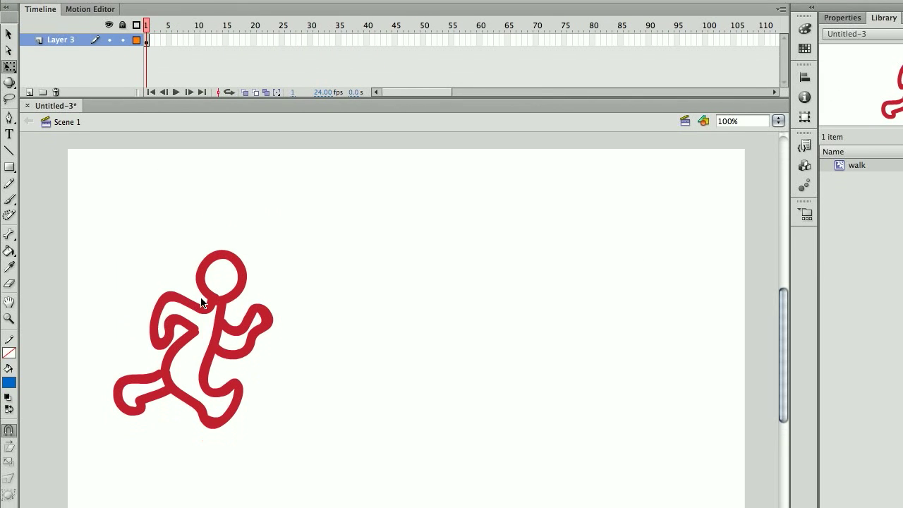
left_click(212, 325)
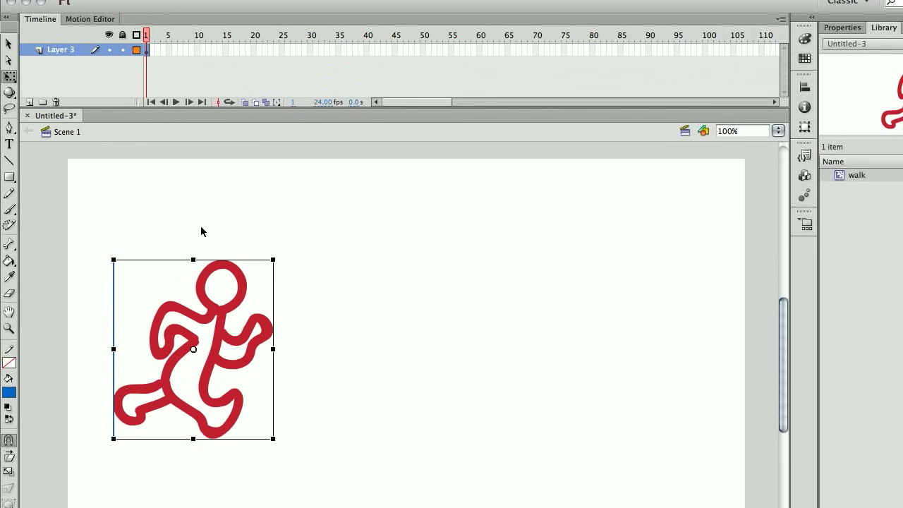
key("ctrl+Return")
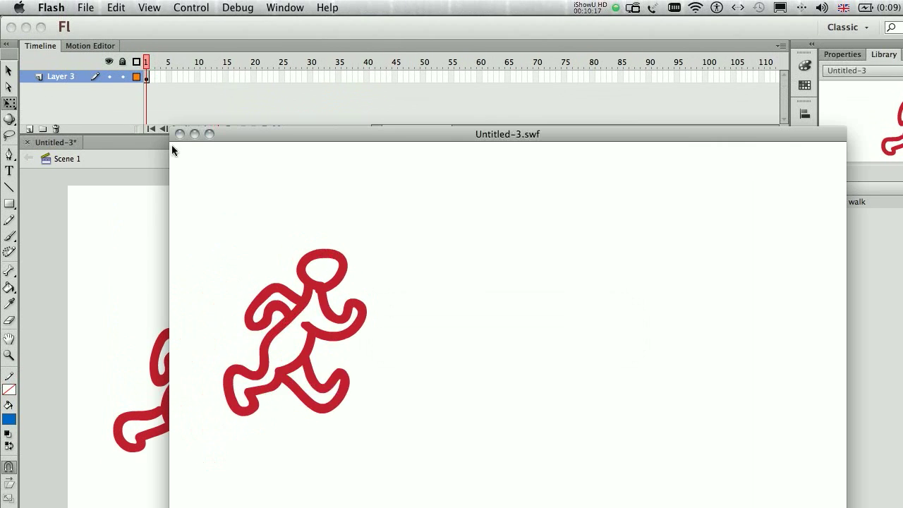
- At 50% zoom, scale the running man up, shift it down-right, and test the movie
left_click(179, 134)
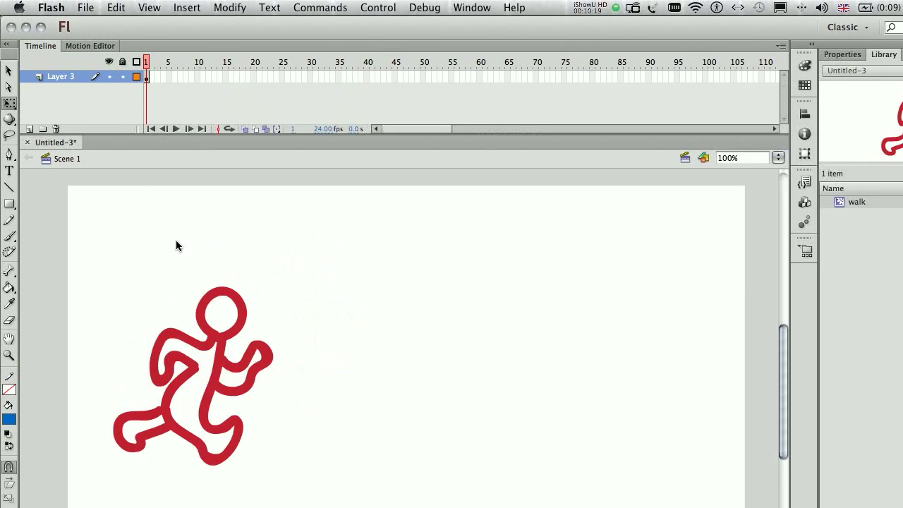
key("ctrl+minus")
left_click(324, 356)
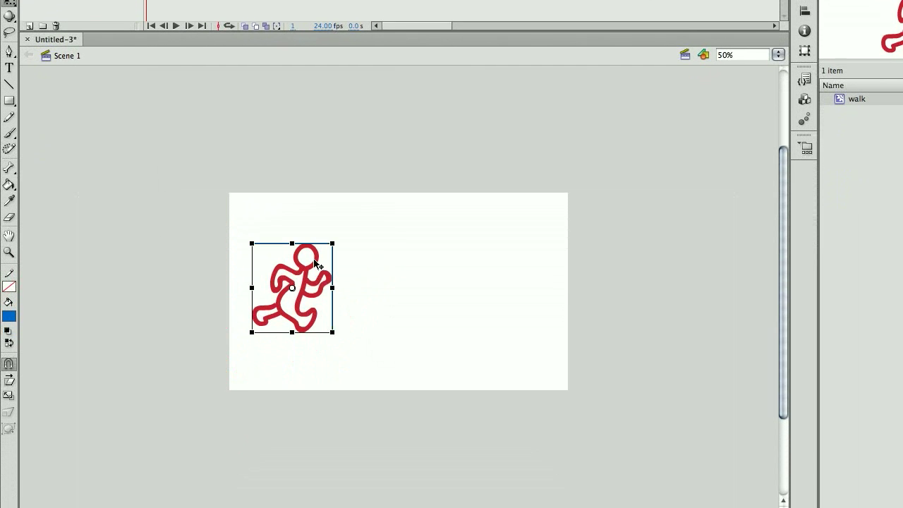
left_click_drag(251, 248, 148, 132)
left_click_drag(343, 289, 395, 354)
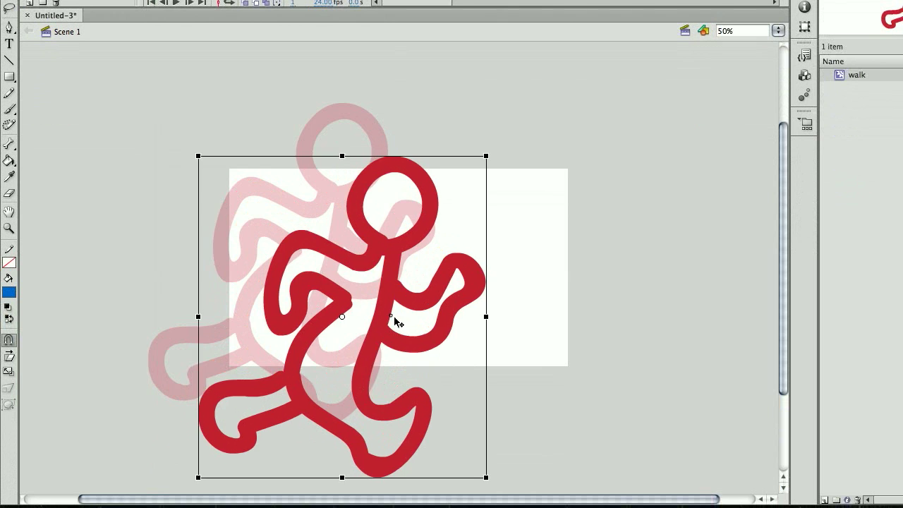
left_click_drag(395, 321, 437, 359)
left_click(188, 306)
key("super+Return")
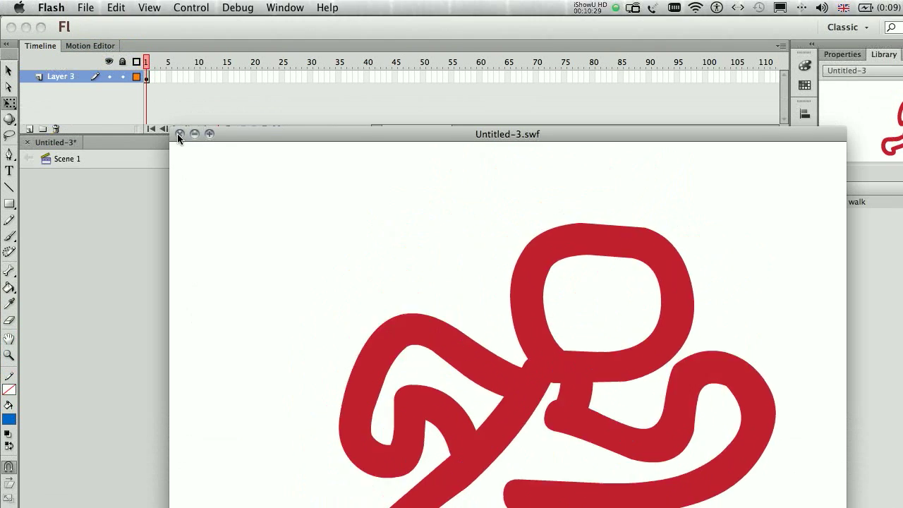
- Shrink the running man to a small figure near the lower left and test again
left_click(179, 6)
left_click(432, 350)
left_click_drag(240, 317, 266, 348)
left_click_drag(267, 277, 372, 389)
left_click_drag(365, 337, 321, 310)
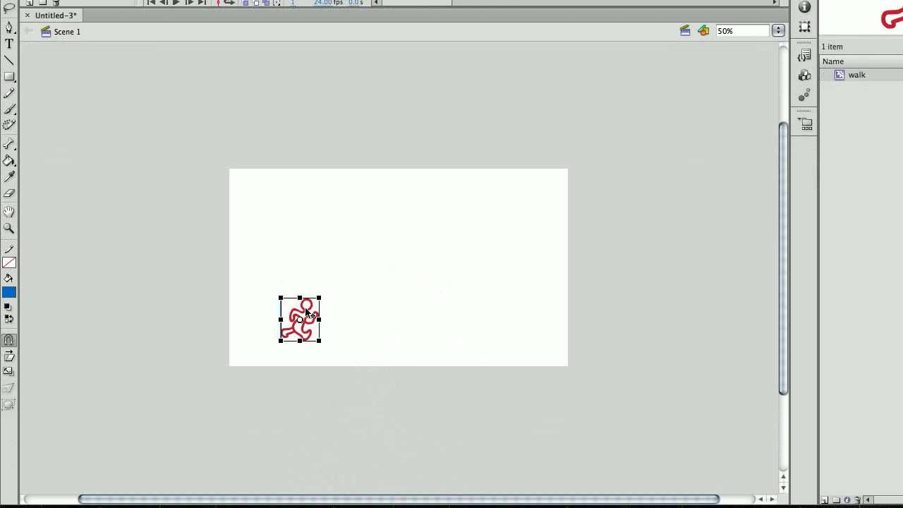
key("super+Return")
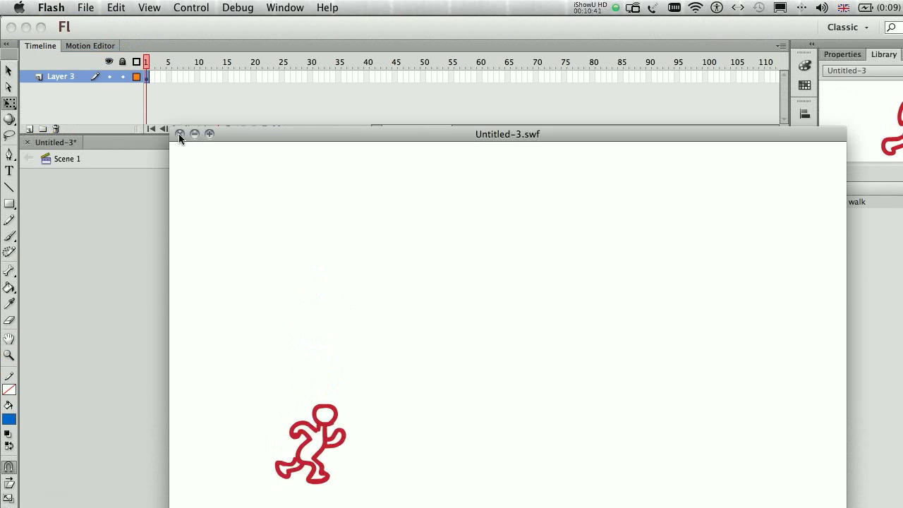
- Drag the small walk instance just past the stage's left edge, checking at 100% and 50% zoom
left_click(179, 134)
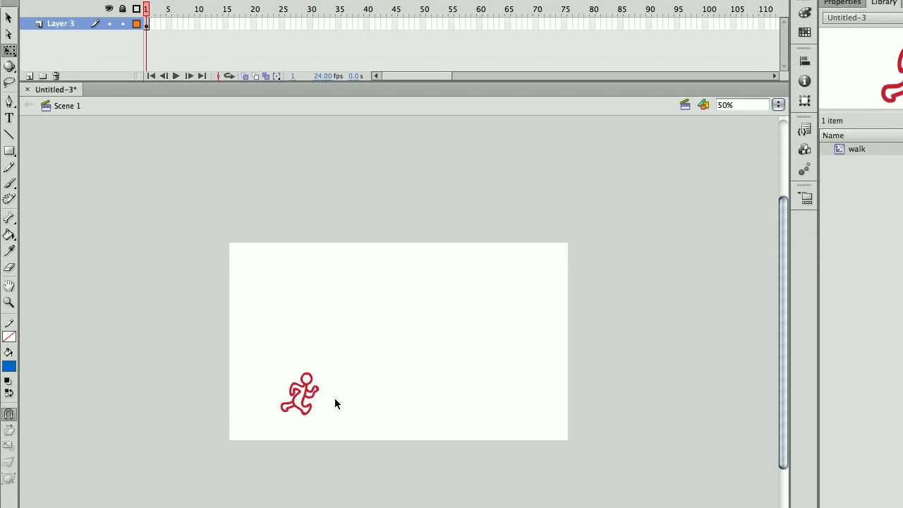
left_click_drag(300, 445, 273, 401)
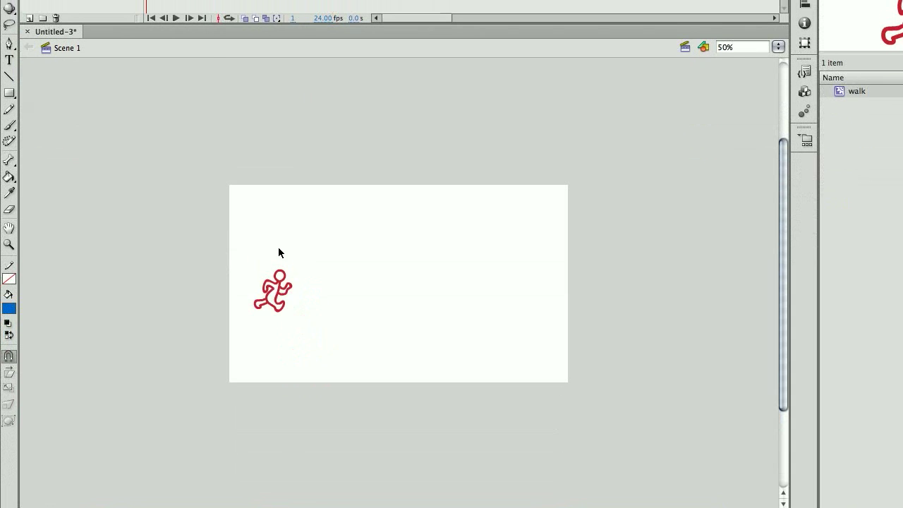
key("ctrl+1")
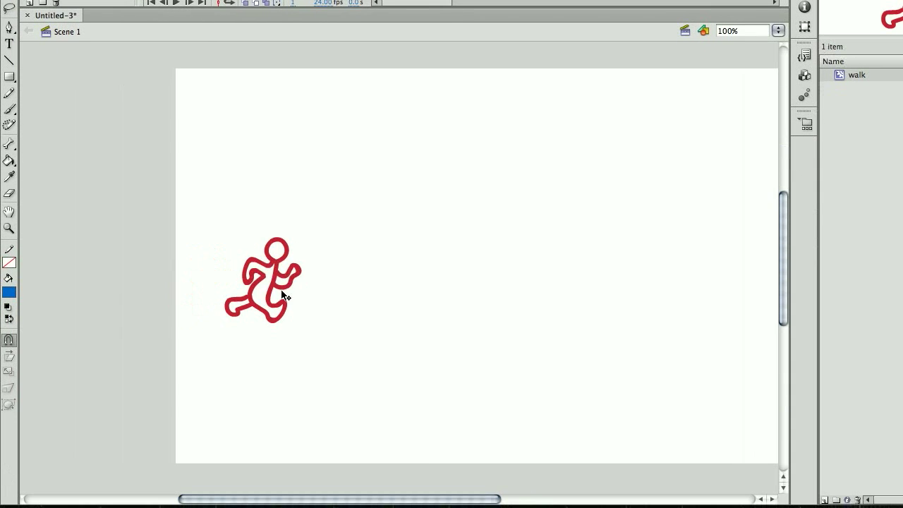
left_click_drag(265, 272, 126, 265)
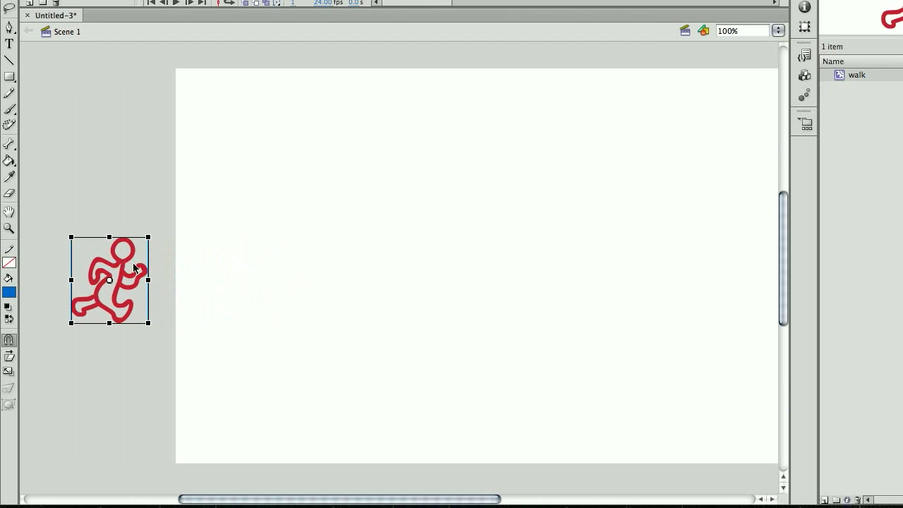
left_click(145, 201)
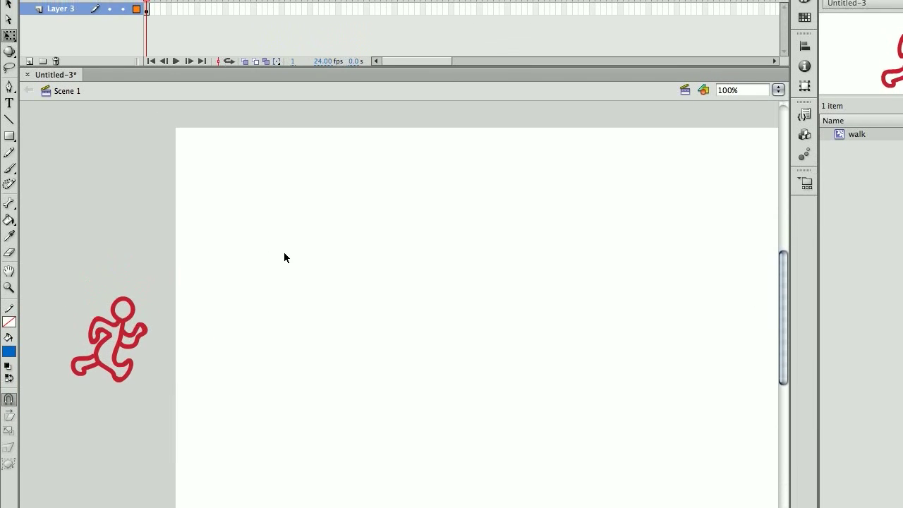
key("super+minus")
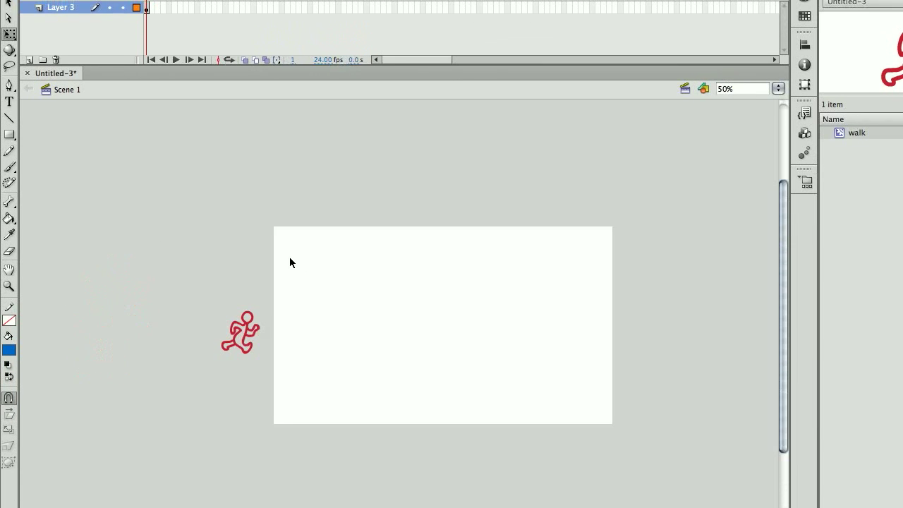
key("super+equal")
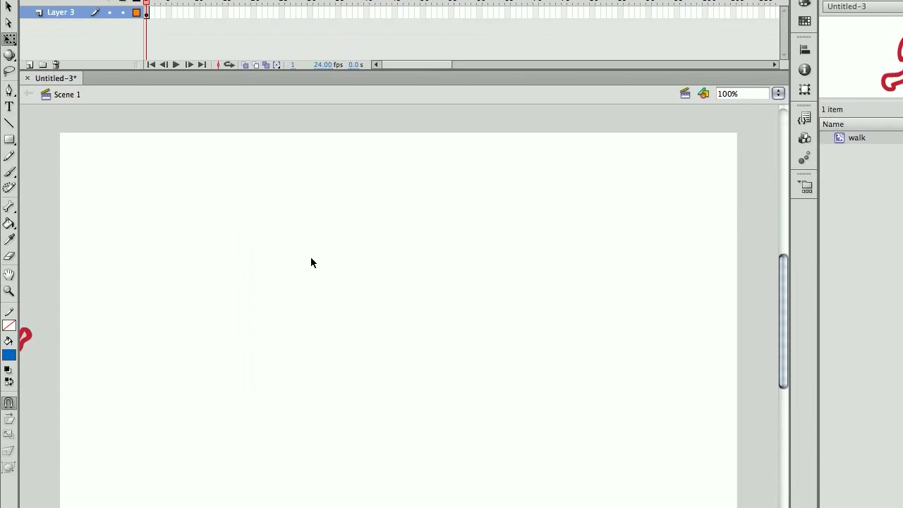
key("super+minus")
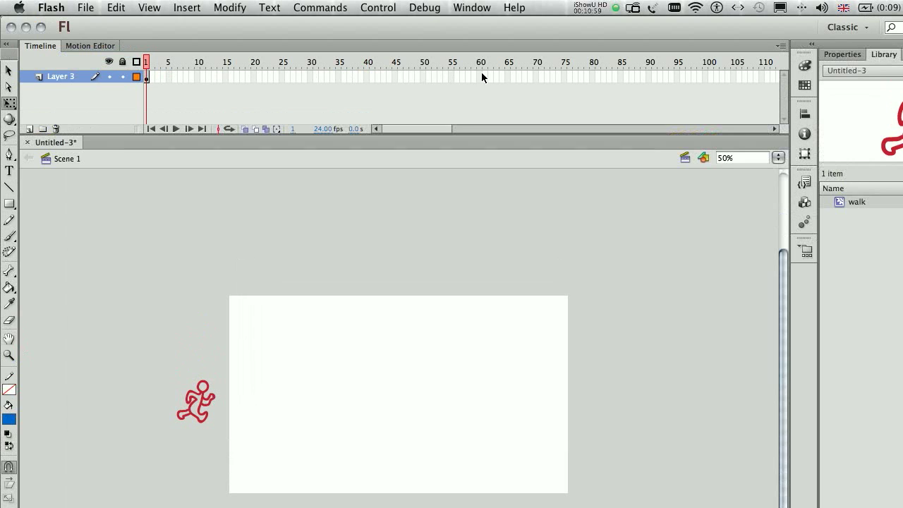
- Add a keyframe at frame 60 on Layer 3 with the walker moved to the stage's right edge
left_click(479, 76)
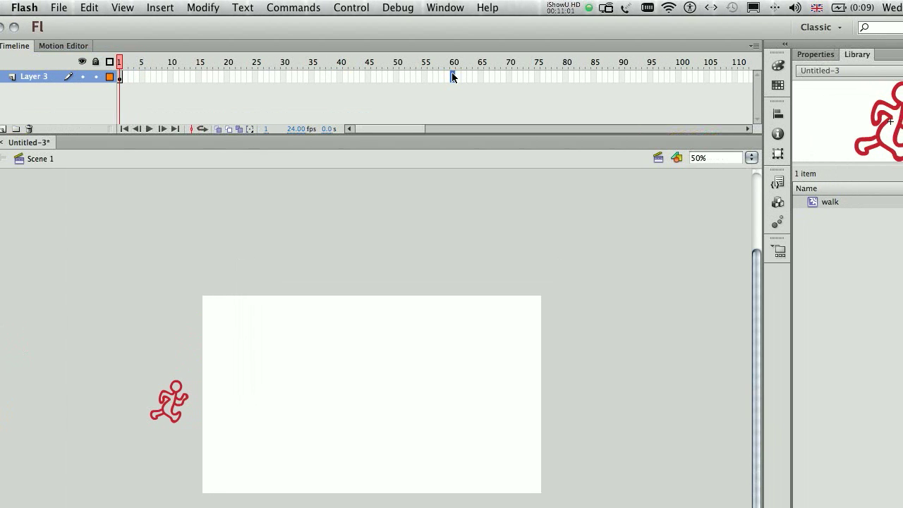
right_click(452, 76)
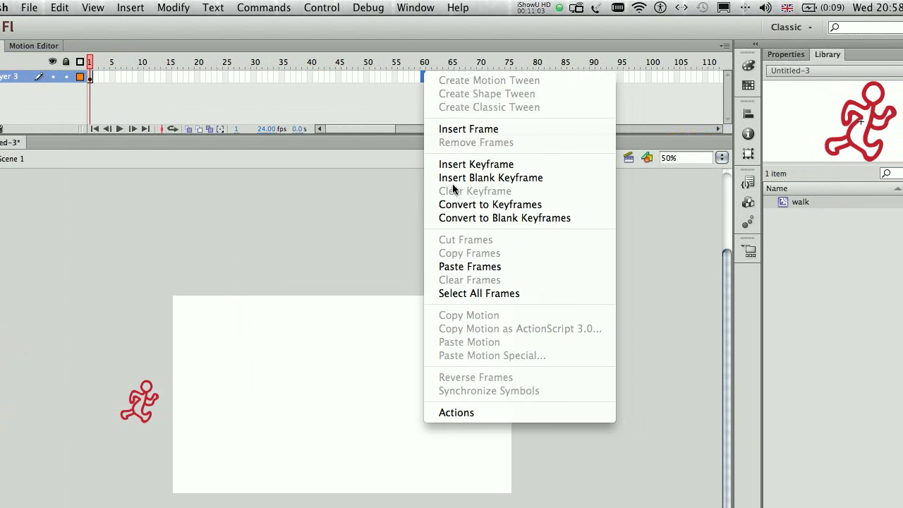
left_click(449, 167)
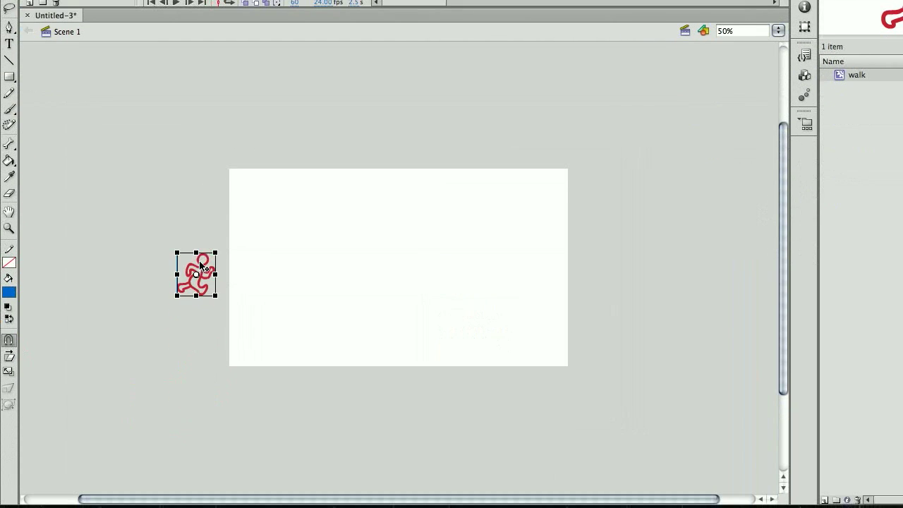
left_click_drag(201, 265, 608, 267)
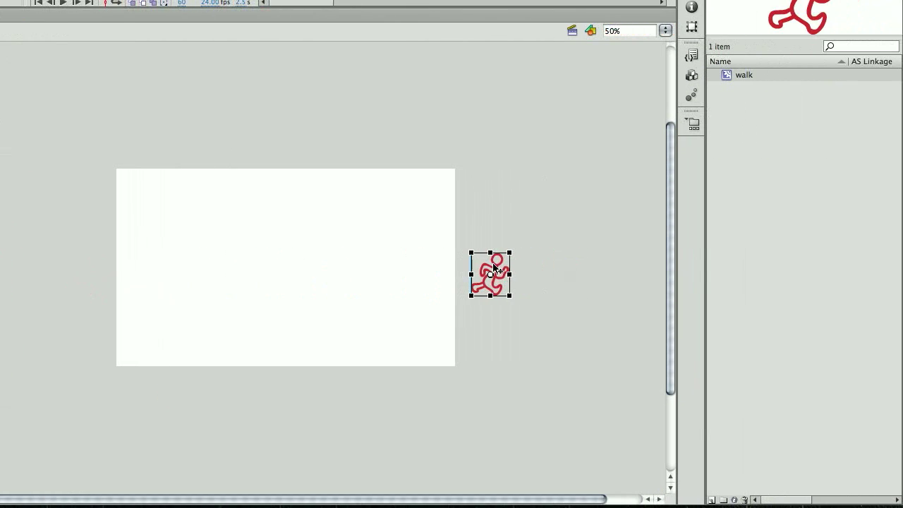
- Create a classic tween between frames 1 and 60 and scrub through it to check the motion
left_click(328, 76)
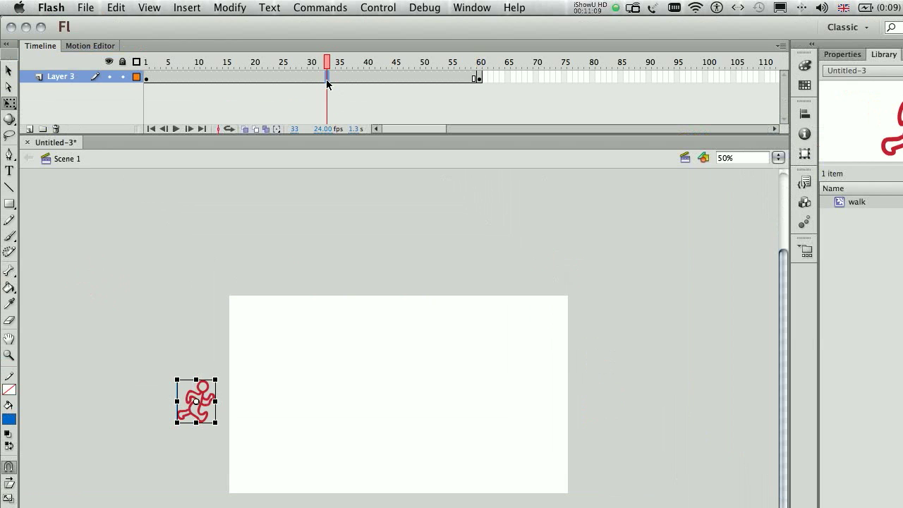
right_click(308, 78)
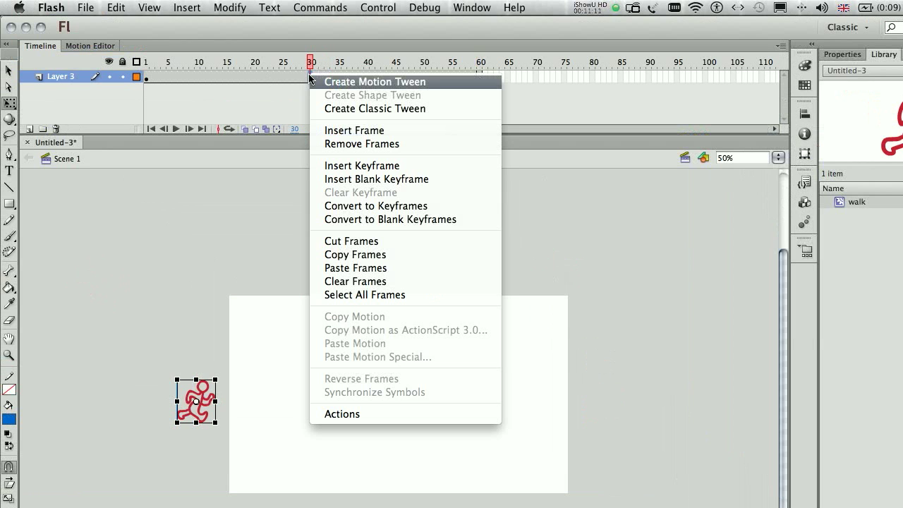
left_click(331, 108)
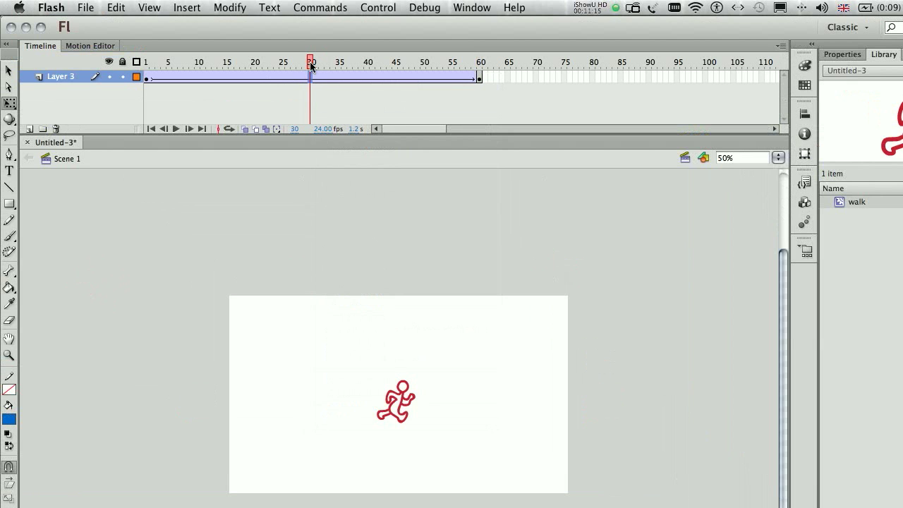
left_click_drag(311, 62, 329, 65)
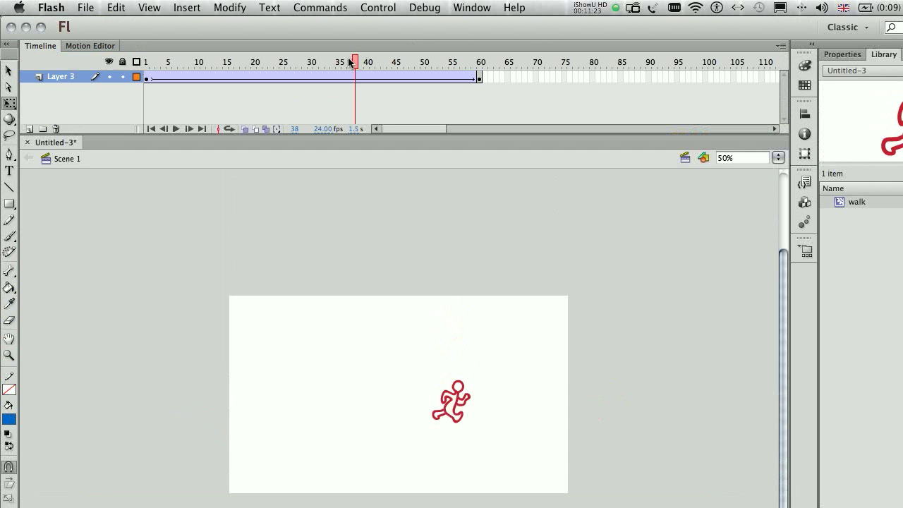
left_click_drag(355, 62, 146, 62)
key("super+Return")
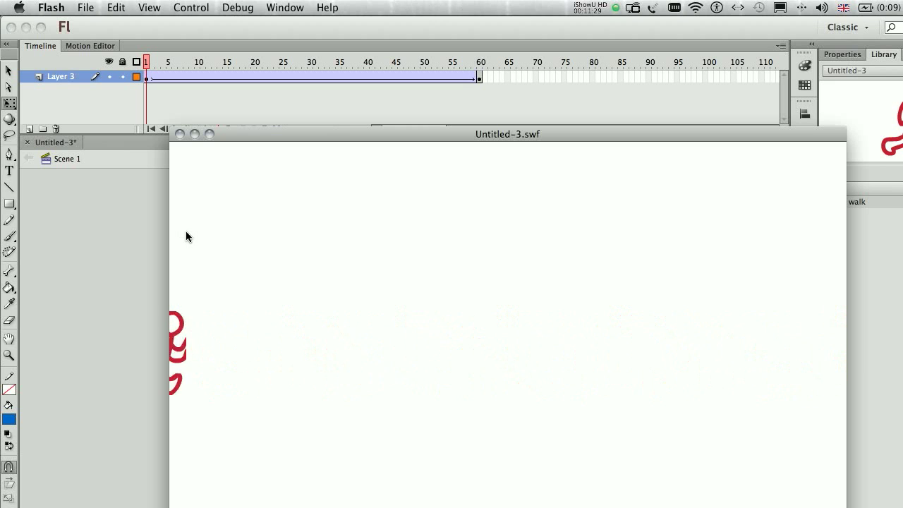
left_click(179, 134)
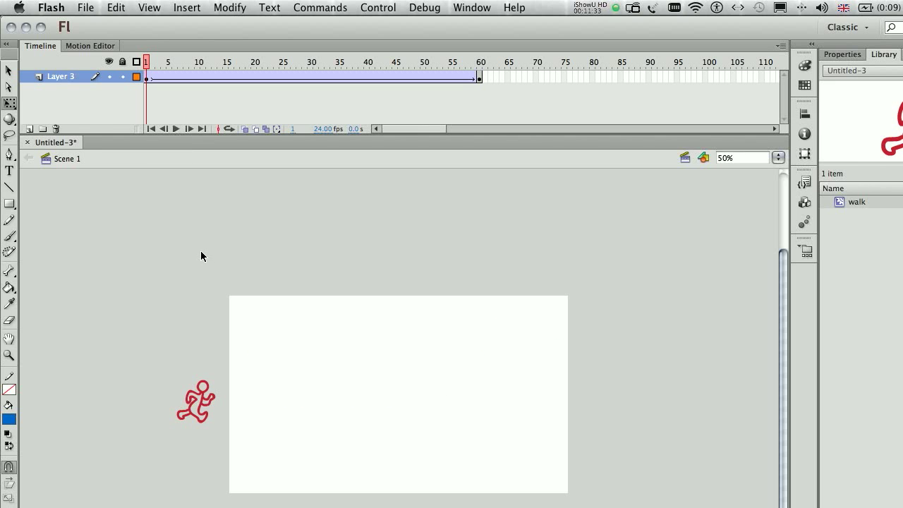